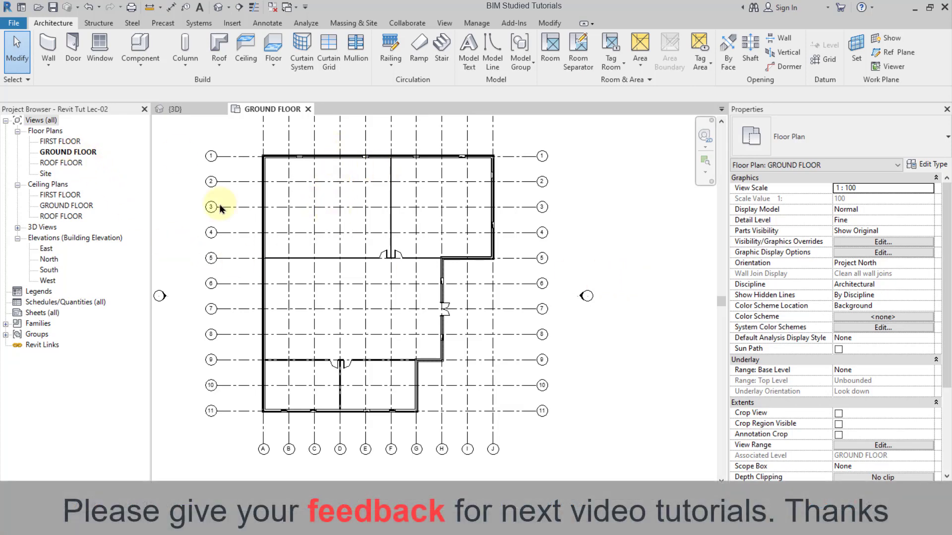
Open the GROUND FLOOR floor plan and start an architectural floor
click(67, 152)
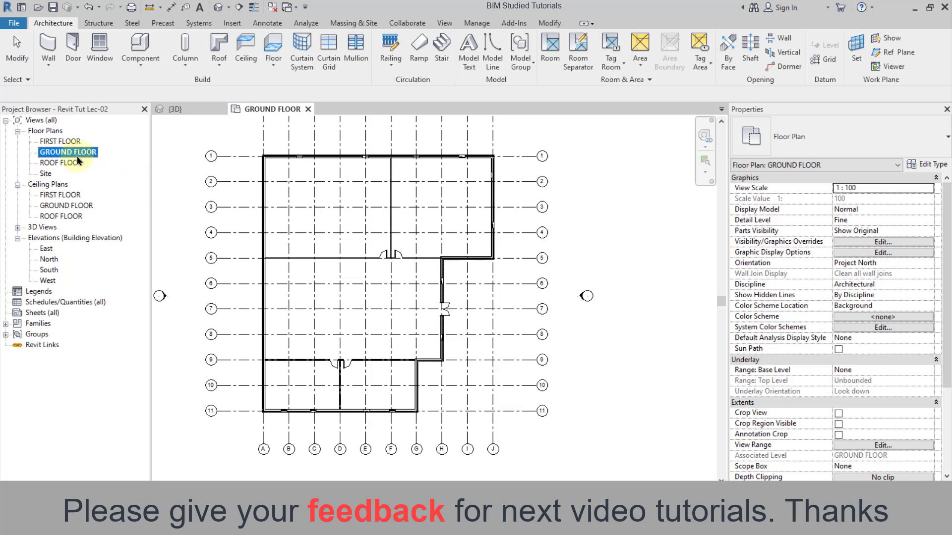
double_click(74, 152)
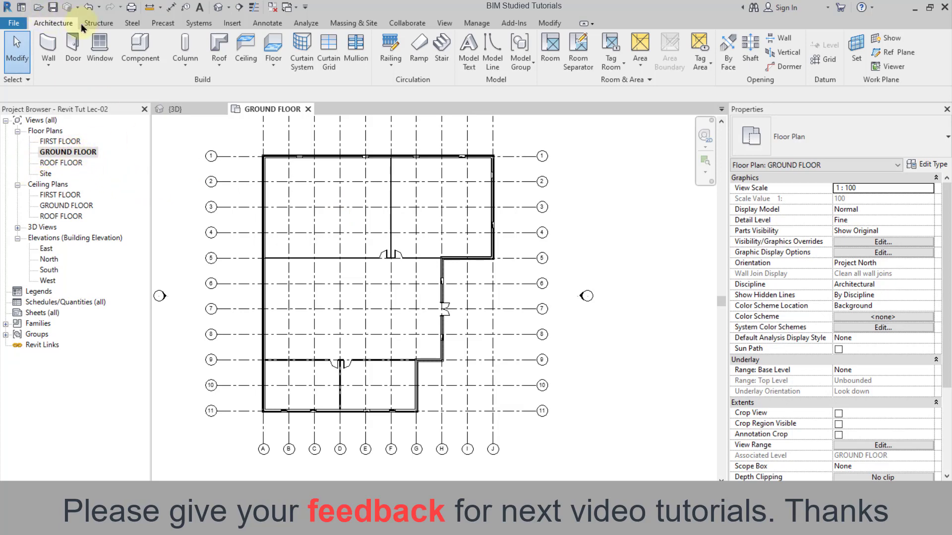
click(273, 63)
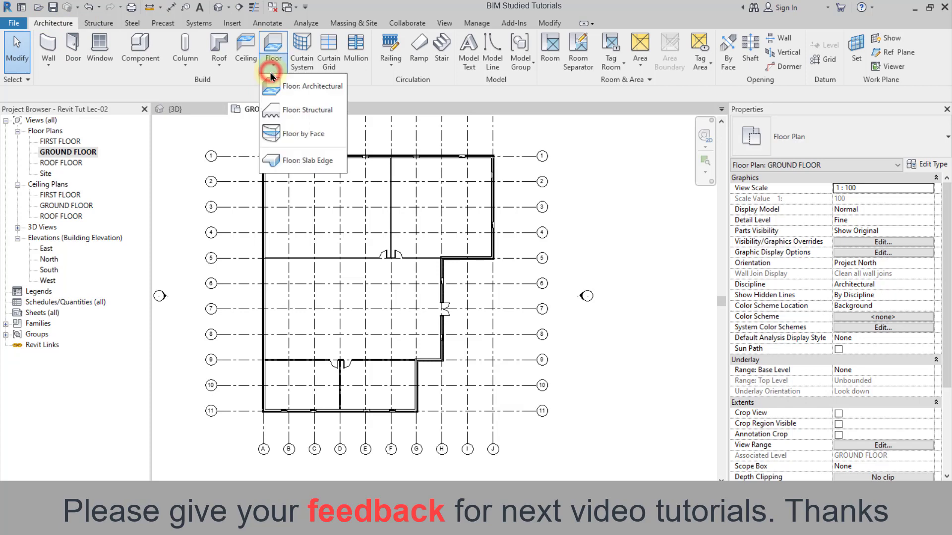
click(308, 87)
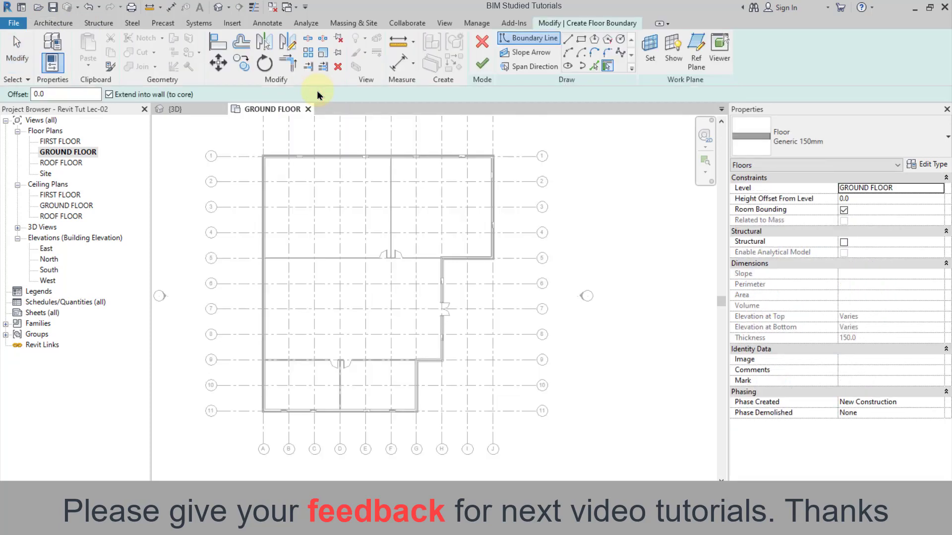
click(800, 140)
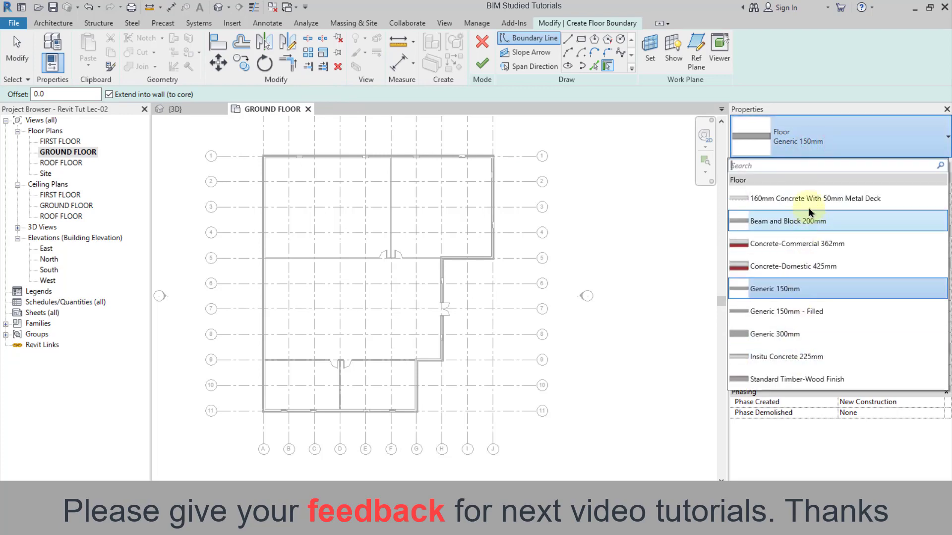
click(808, 142)
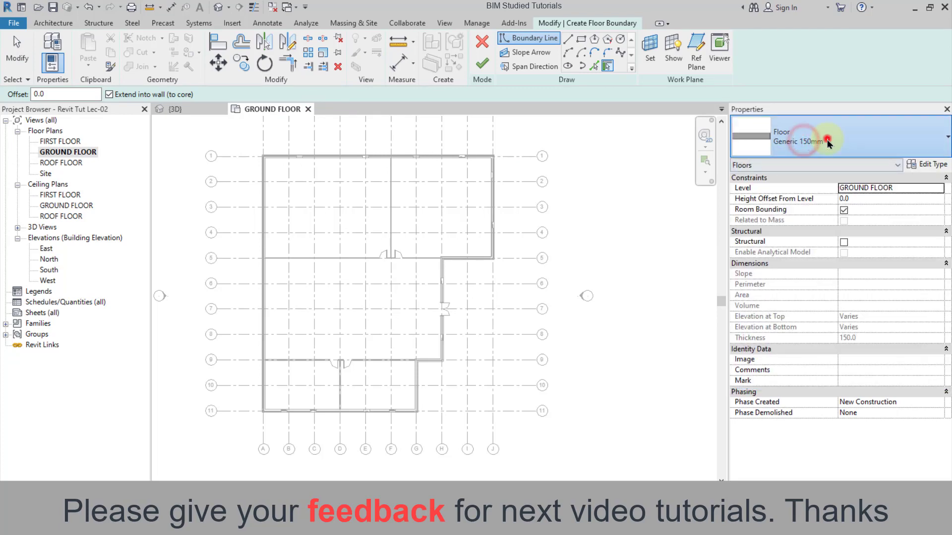
click(823, 139)
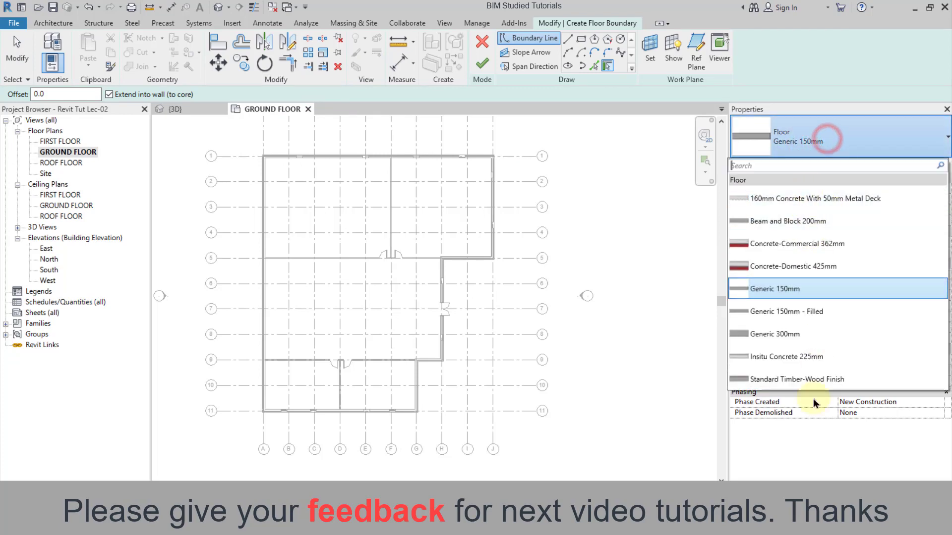
click(825, 144)
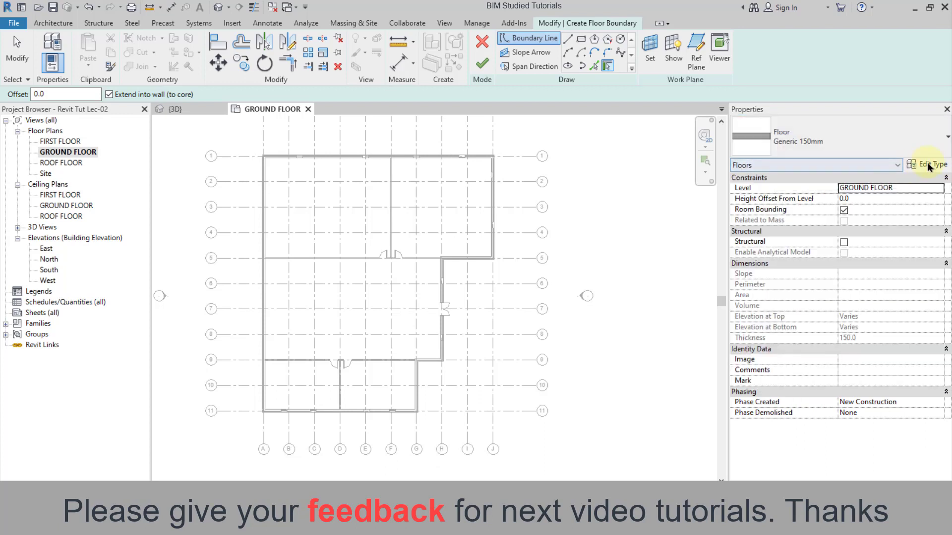
click(790, 131)
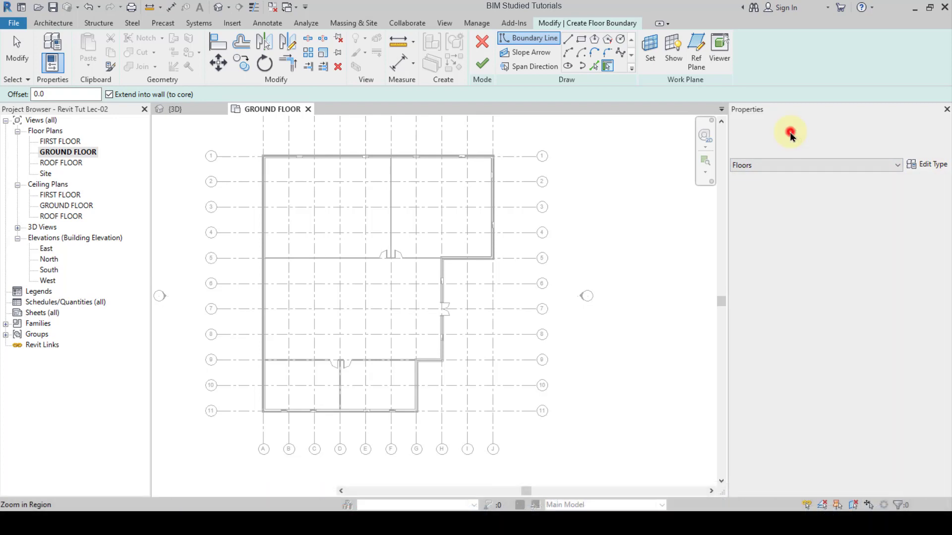
click(831, 144)
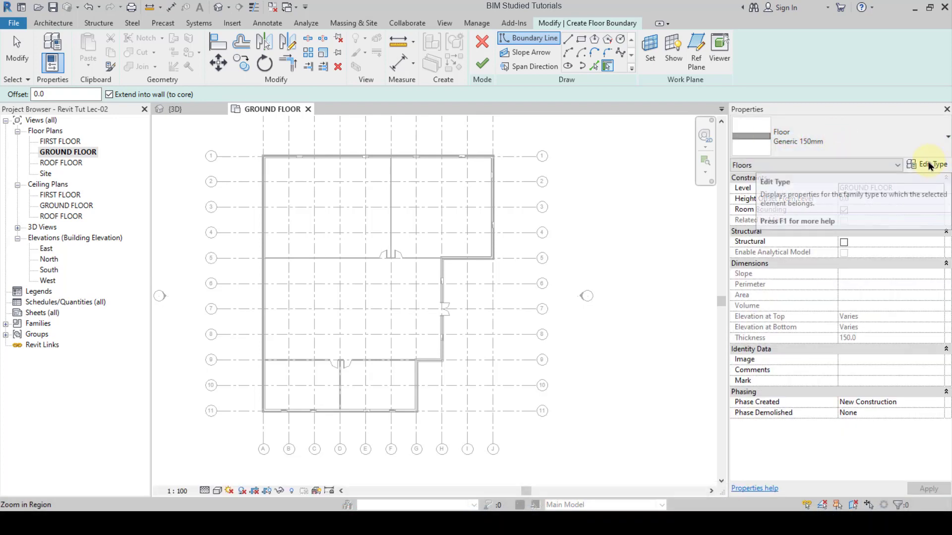
Edit the Generic 150mm floor type, showing its section preview and opening its layer structure
click(930, 165)
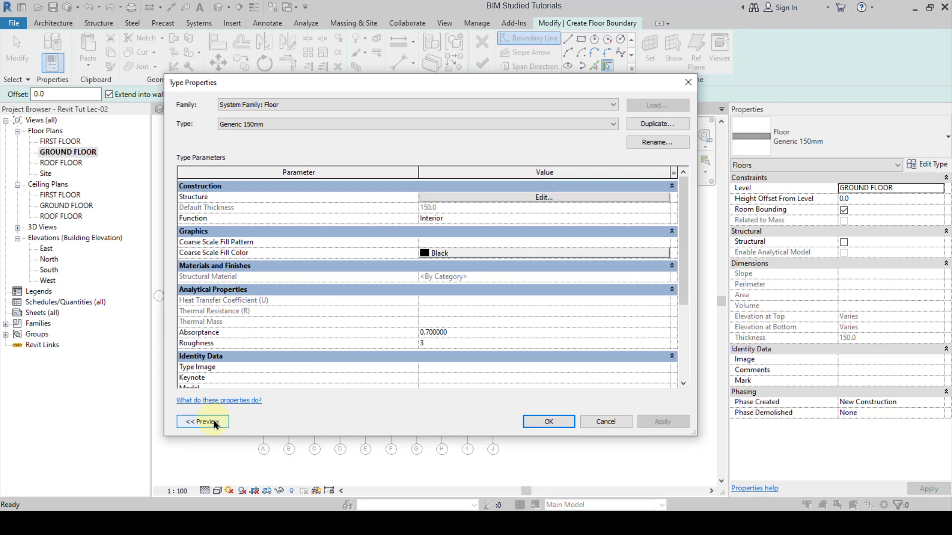
click(203, 422)
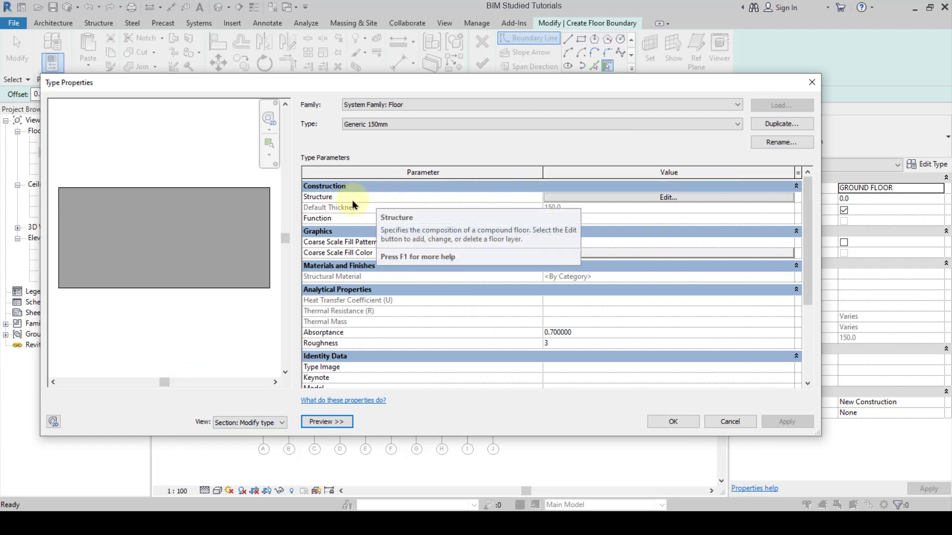
click(670, 197)
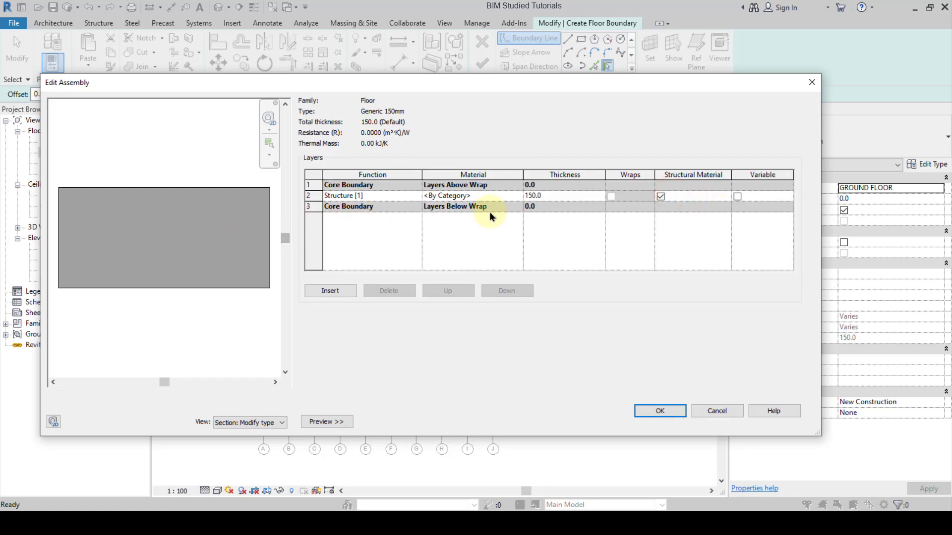
click(568, 195)
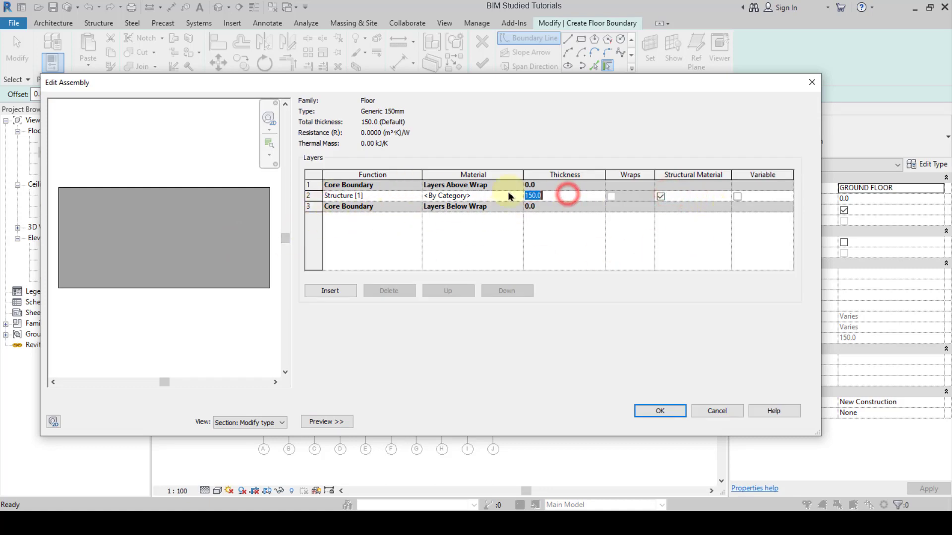
drag(554, 194, 526, 197)
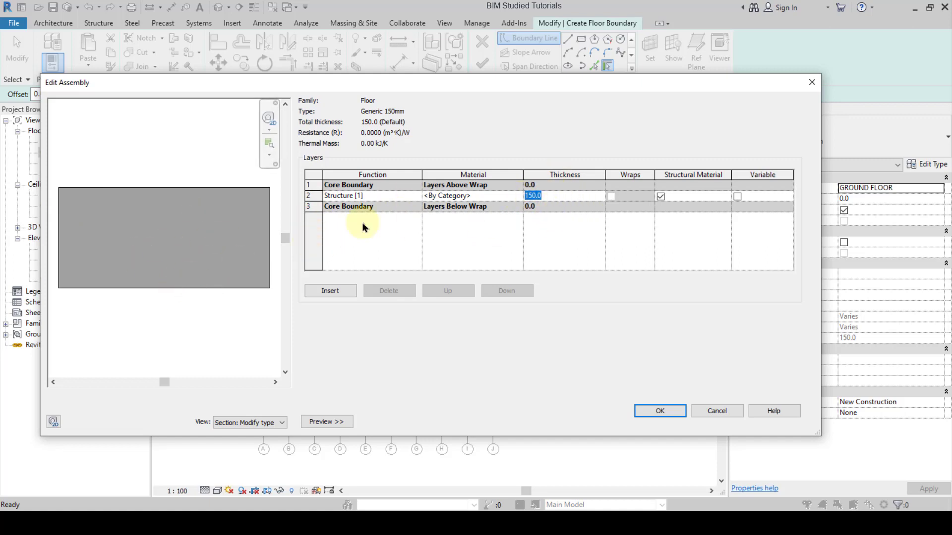
Search the materials for concrete and assign Concrete, Cast In Situ to the floor's structure layer
click(483, 195)
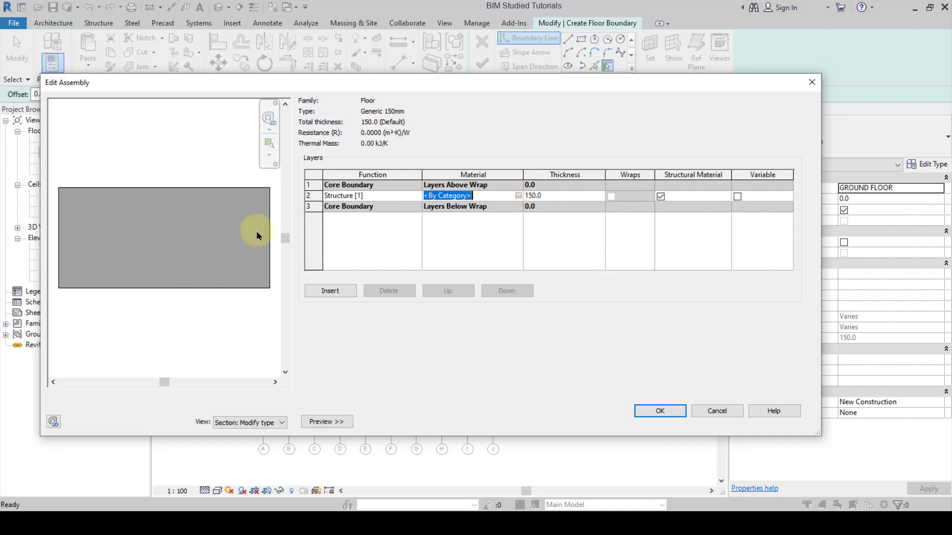
click(518, 196)
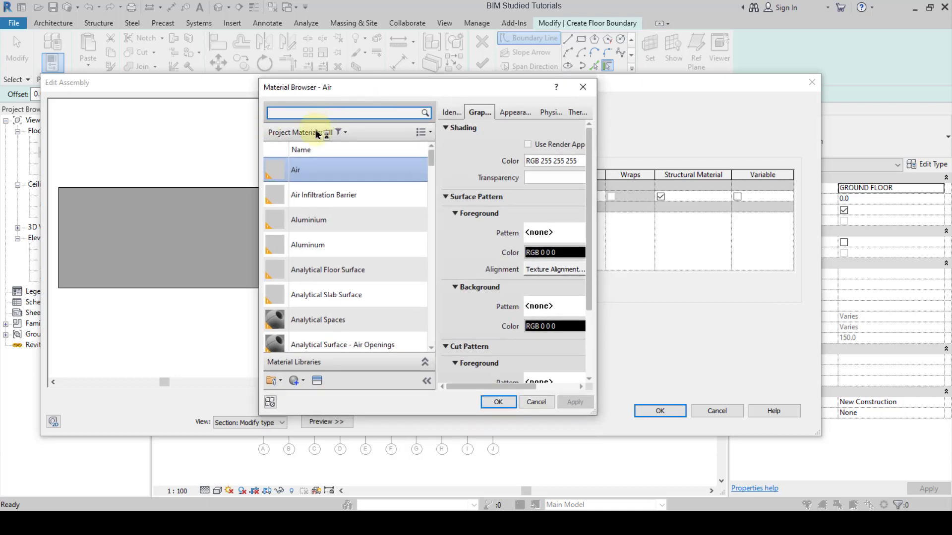
scroll(321, 232, down, 3)
scroll(323, 208, down, 1)
scroll(320, 189, up, 5)
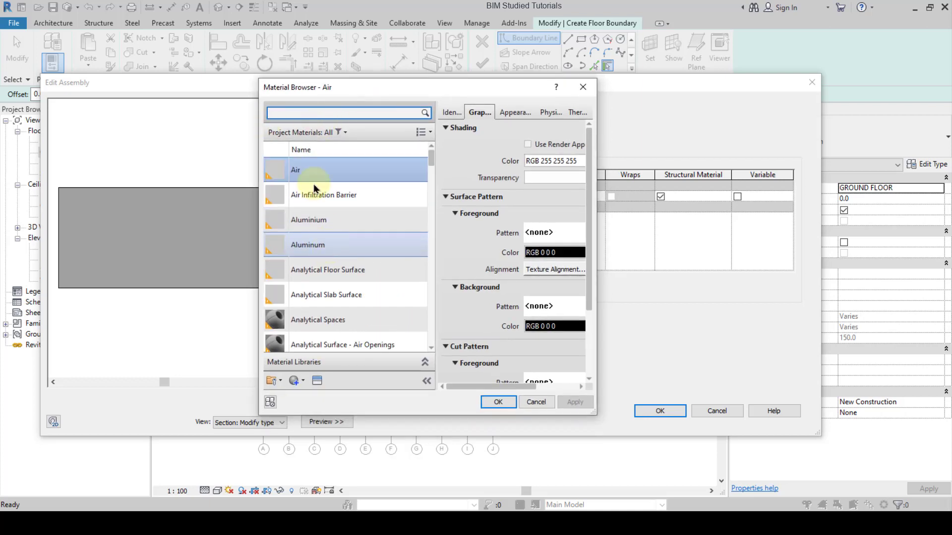
click(322, 112)
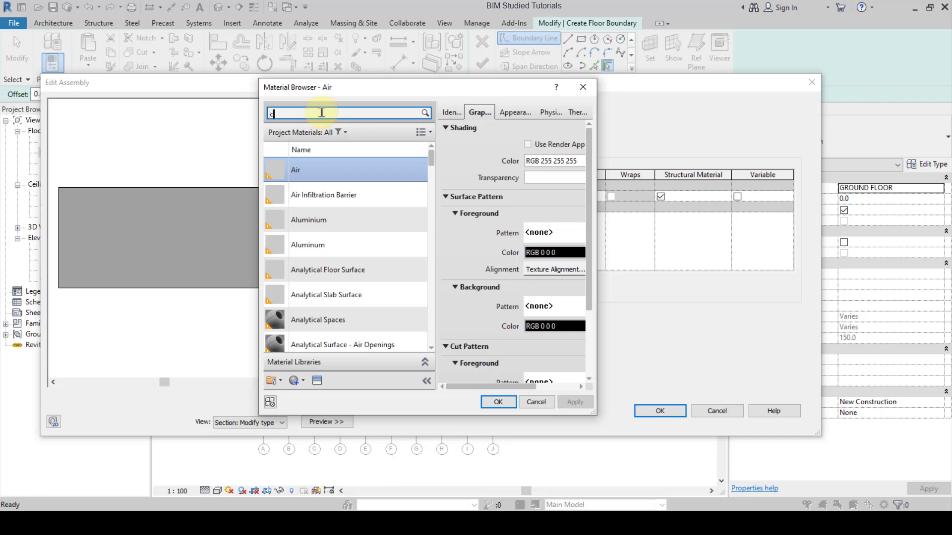
text(concrete)
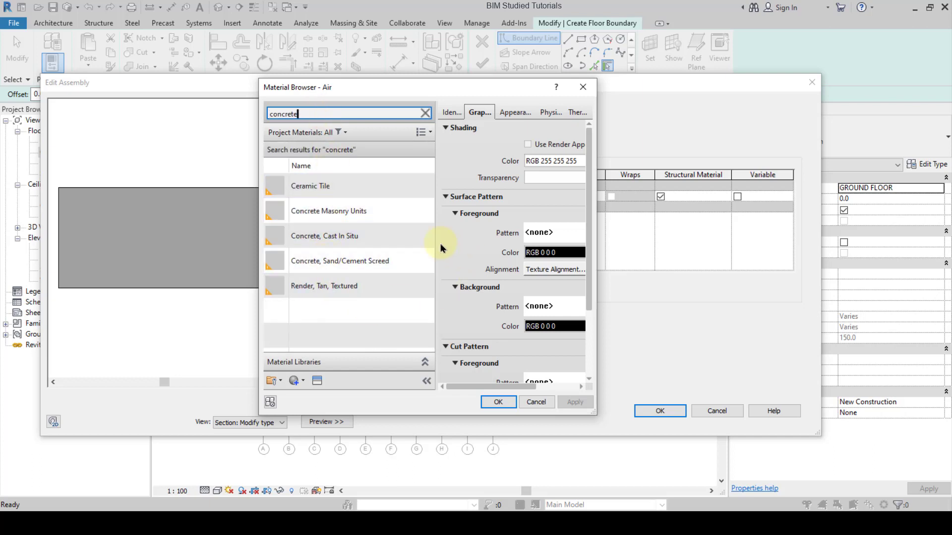
click(356, 240)
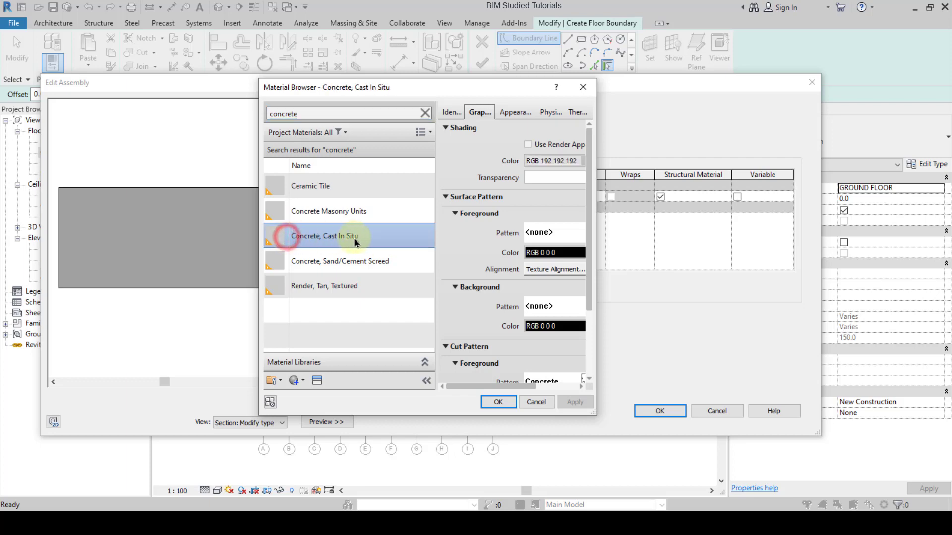
click(498, 403)
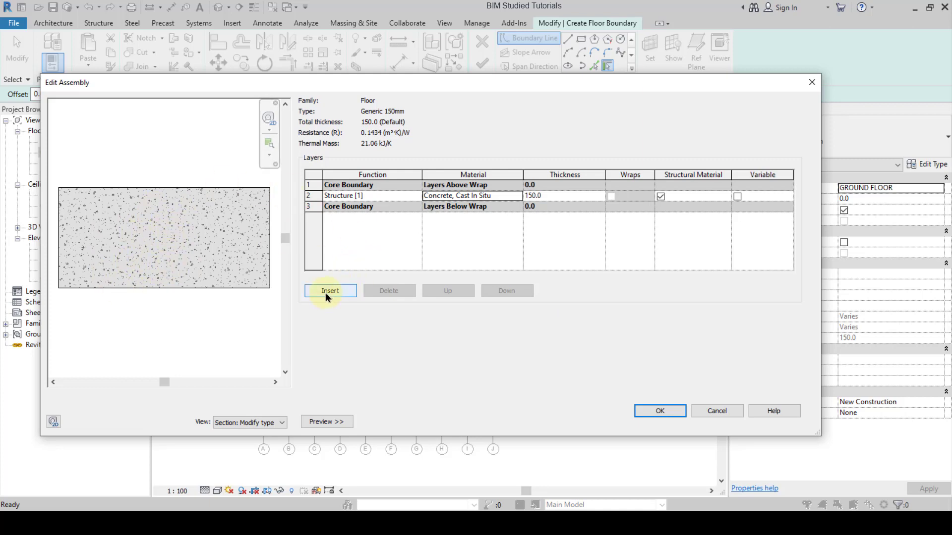
Insert a 50 mm Ceramic Tile layer above the concrete layer and accept the floor type changes
click(340, 292)
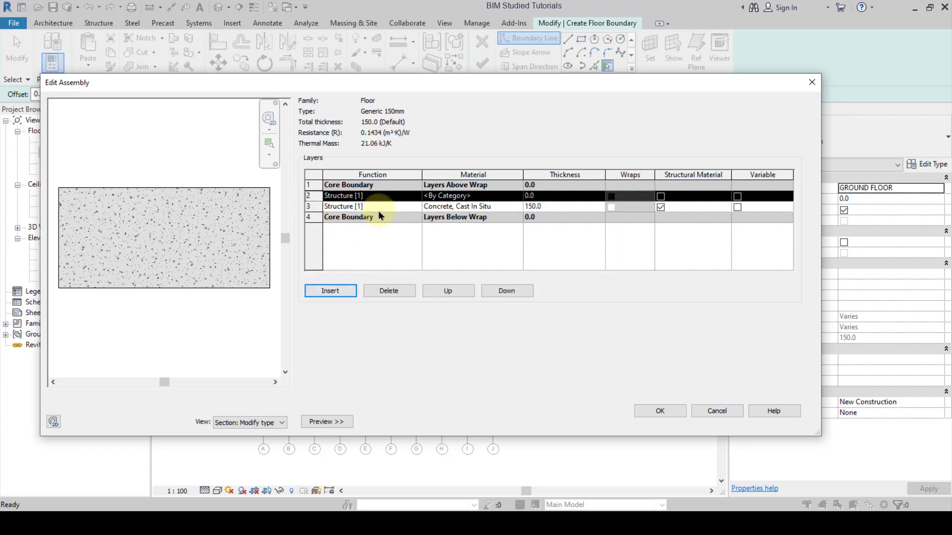
click(559, 197)
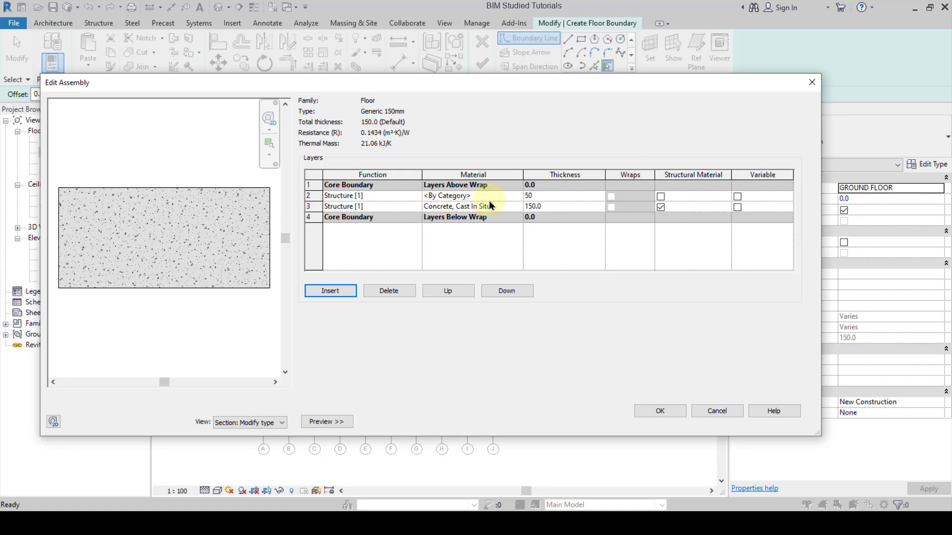
click(489, 198)
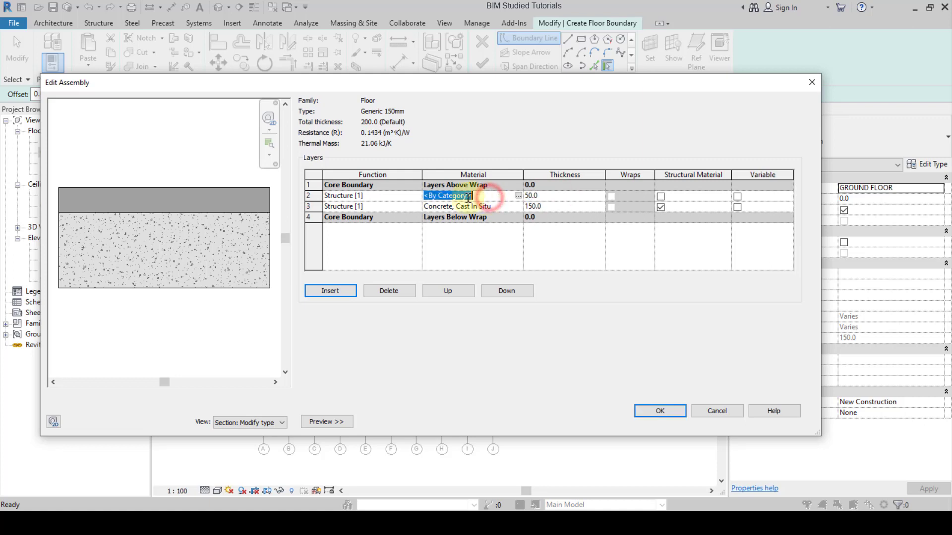
click(518, 196)
click(311, 110)
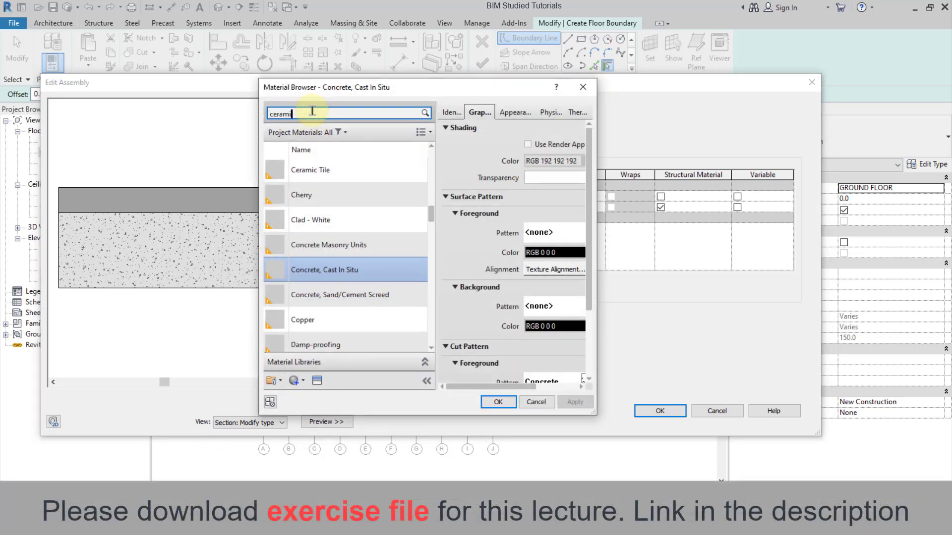
click(355, 188)
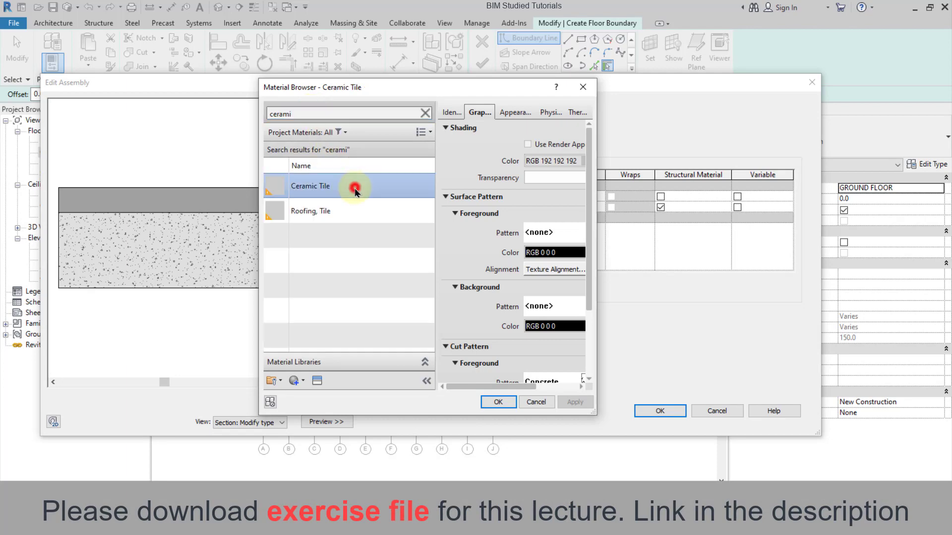
click(498, 404)
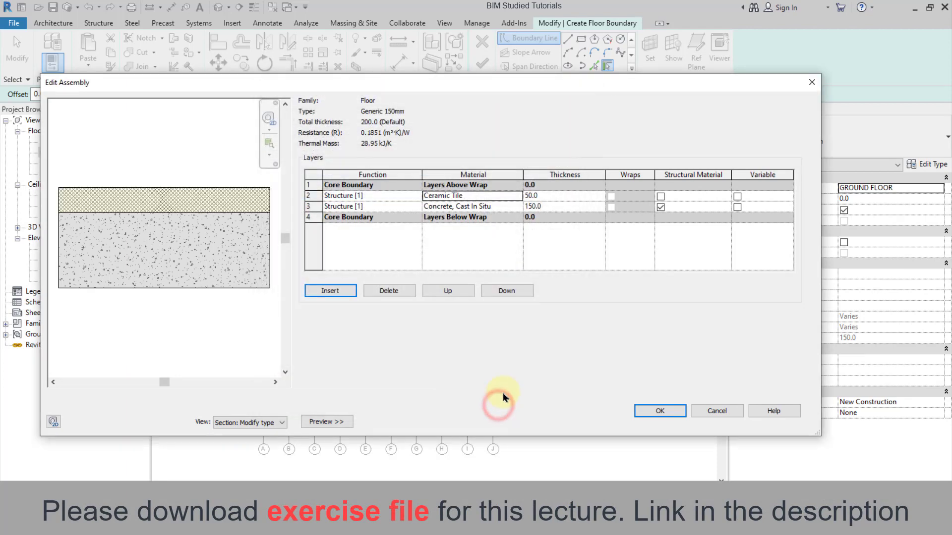
click(650, 406)
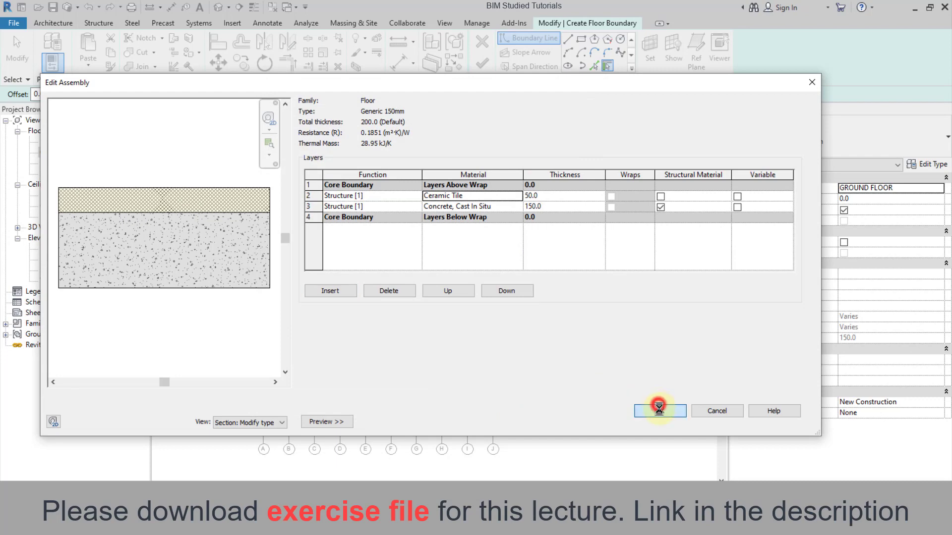
click(655, 419)
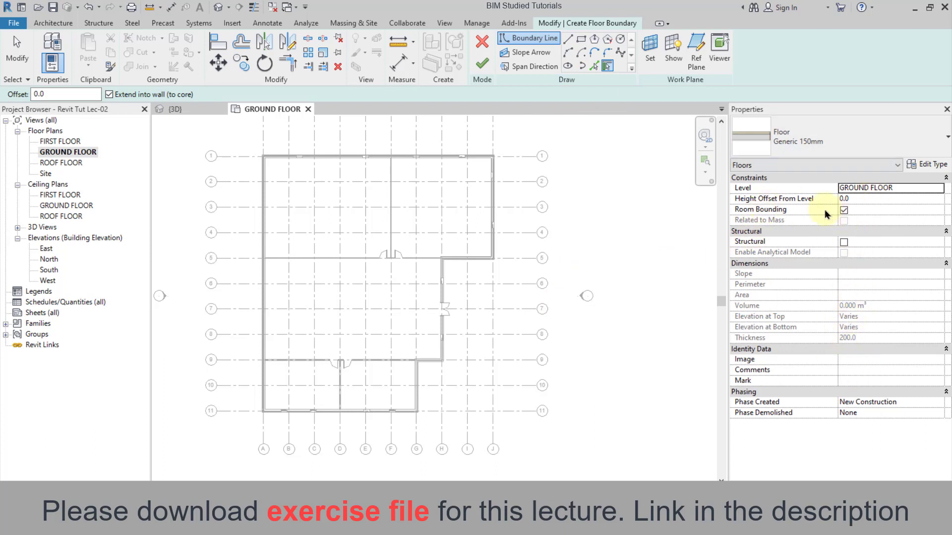
click(922, 188)
click(938, 188)
click(880, 199)
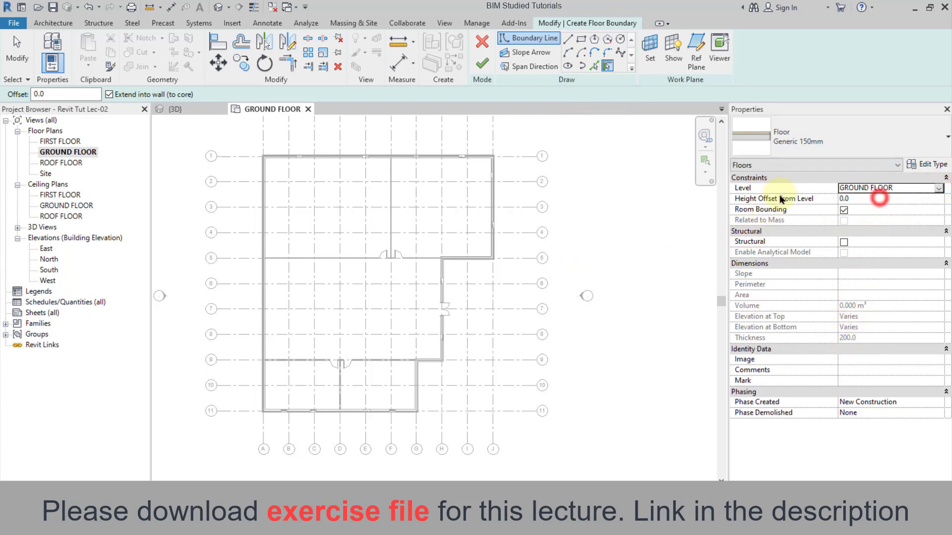
click(879, 199)
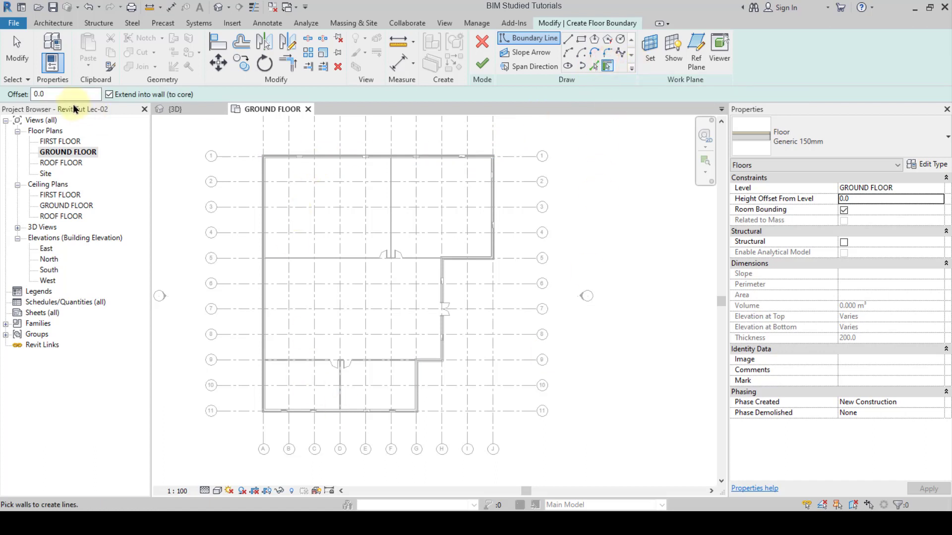
Create the floor boundary from the whole chain of exterior walls, offset 3000 mm outward
double_click(67, 94)
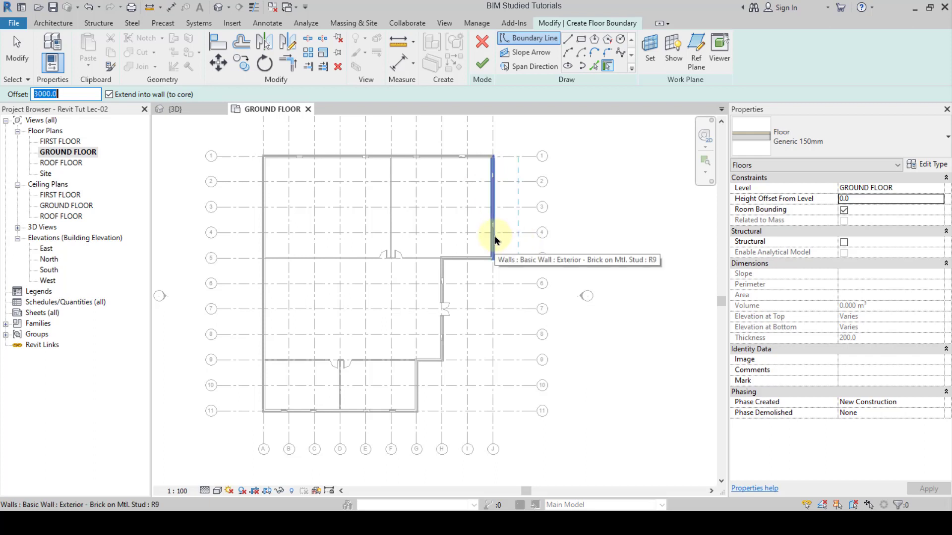
key(Tab)
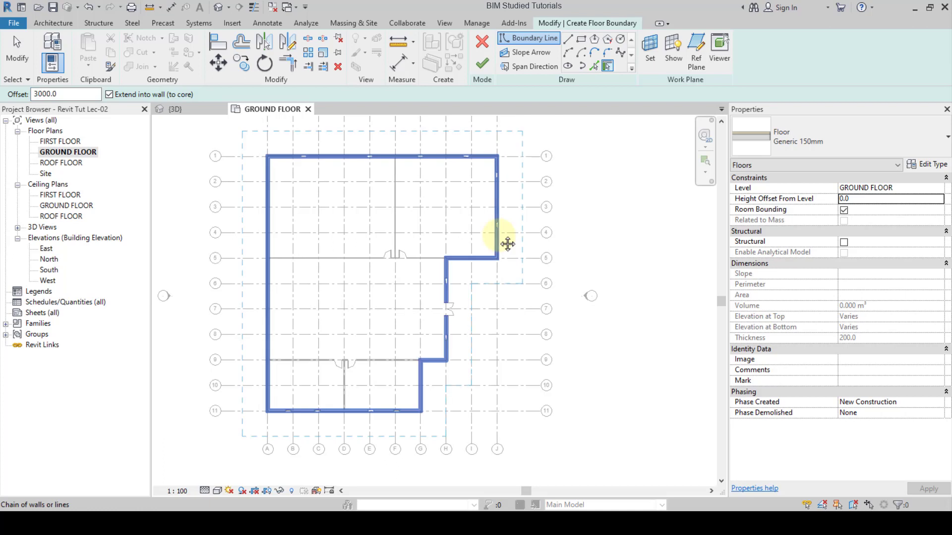
click(508, 244)
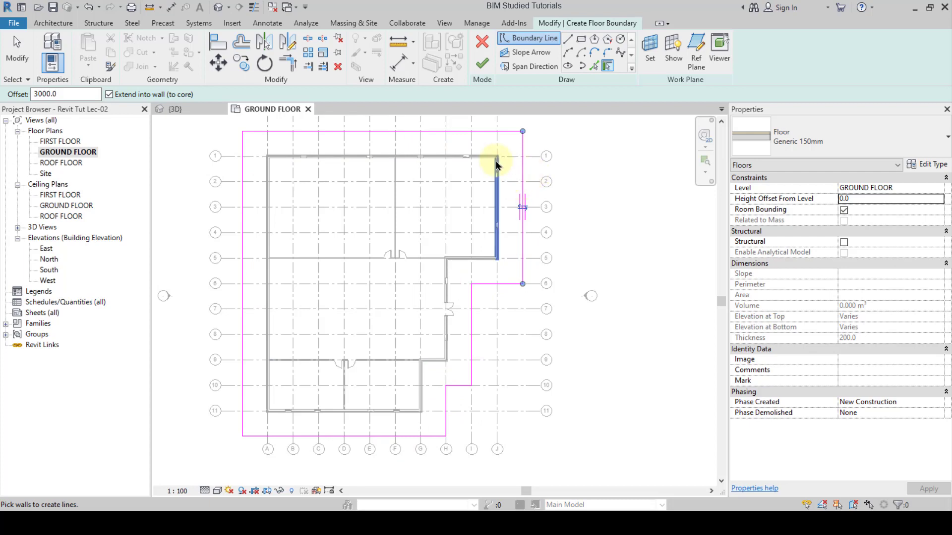
Finish the ground floor sketch and show the resulting slab with the walls in the 3D view
click(482, 64)
click(593, 167)
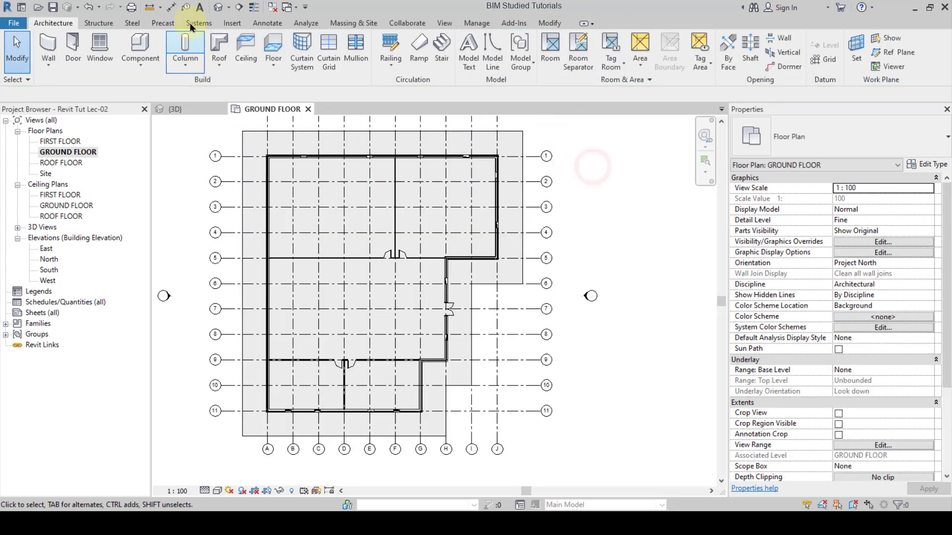
click(218, 7)
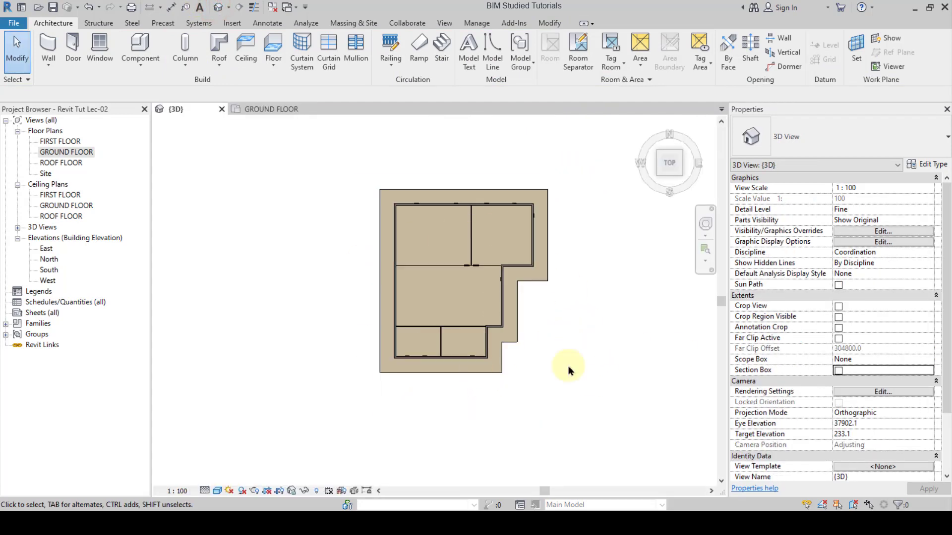
shift+middle_drag(581, 368, 501, 213)
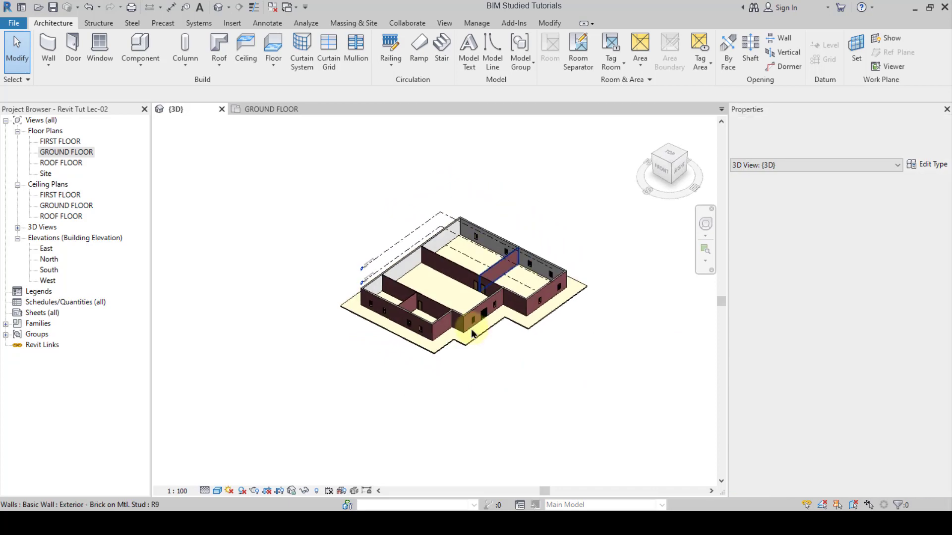
scroll(454, 327, up, 2)
shift+middle_drag(454, 327, 473, 378)
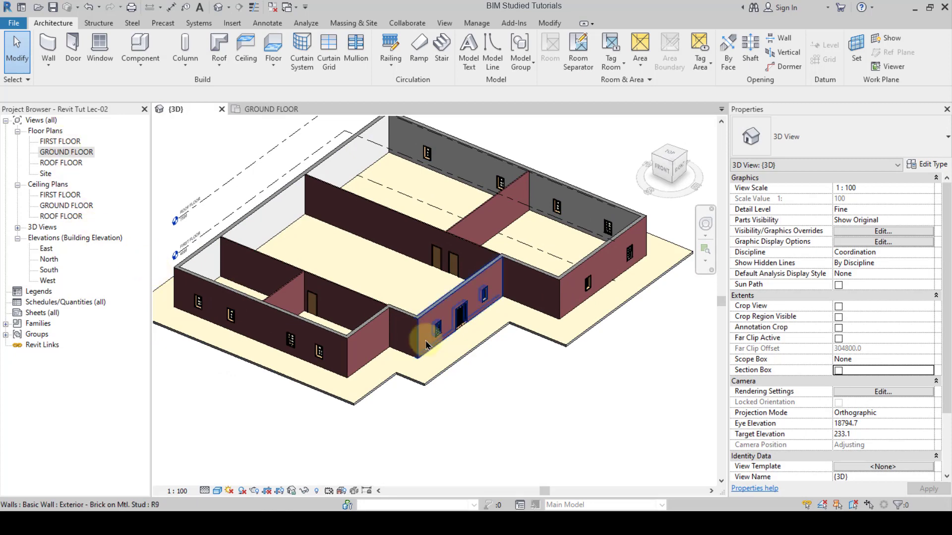
Copy the ground floor slab and paste it aligned to the FIRST FLOOR level
click(411, 377)
click(476, 386)
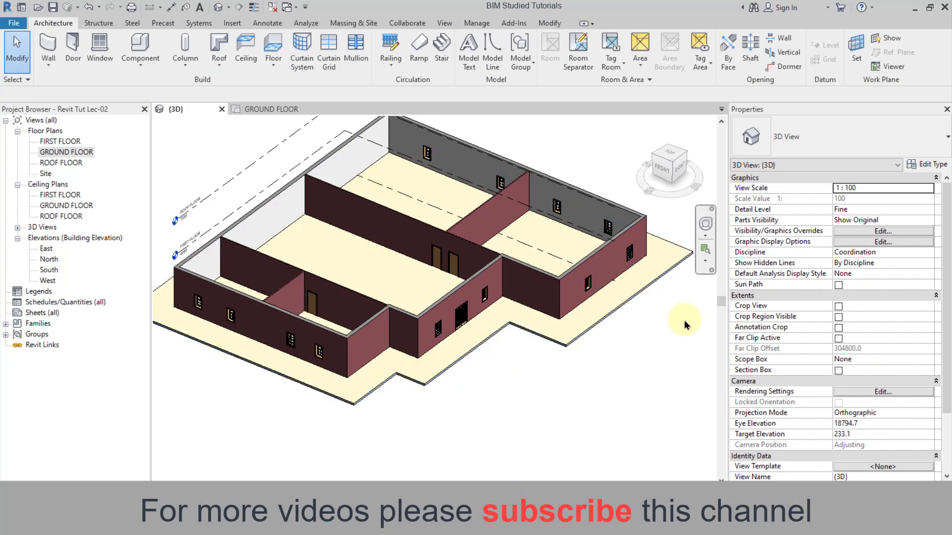
click(620, 307)
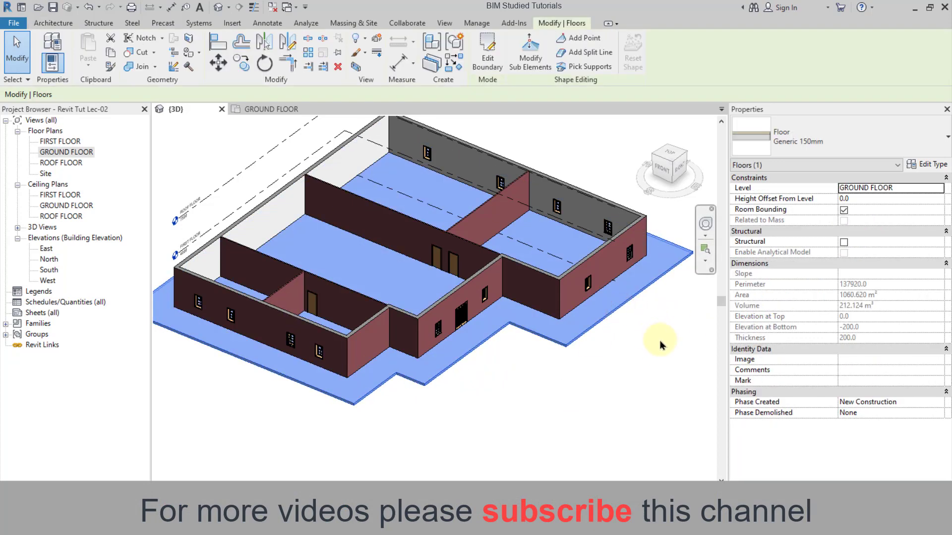
click(117, 57)
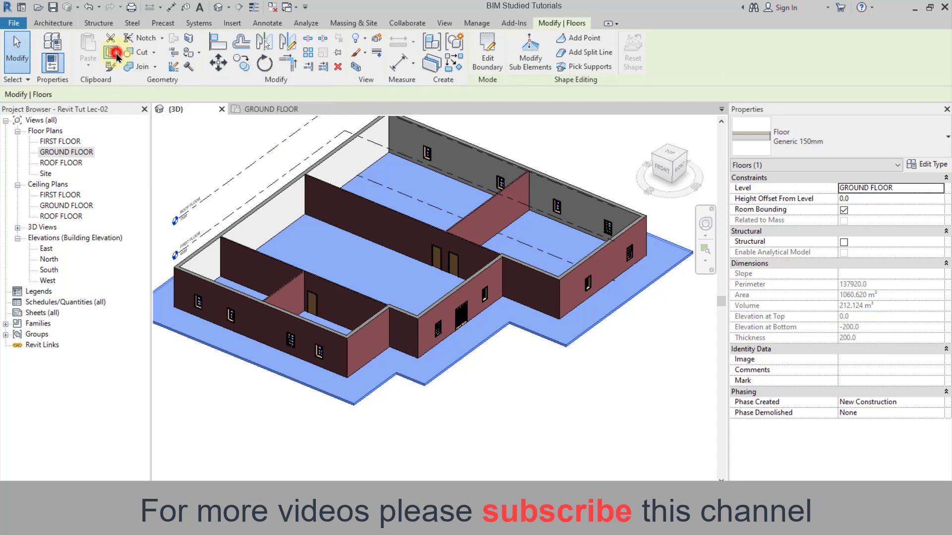
click(87, 69)
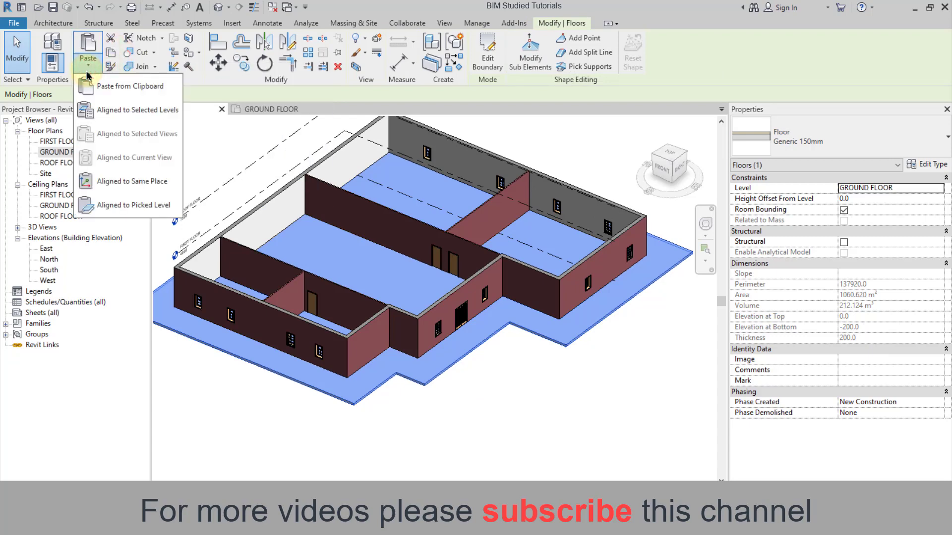
click(133, 112)
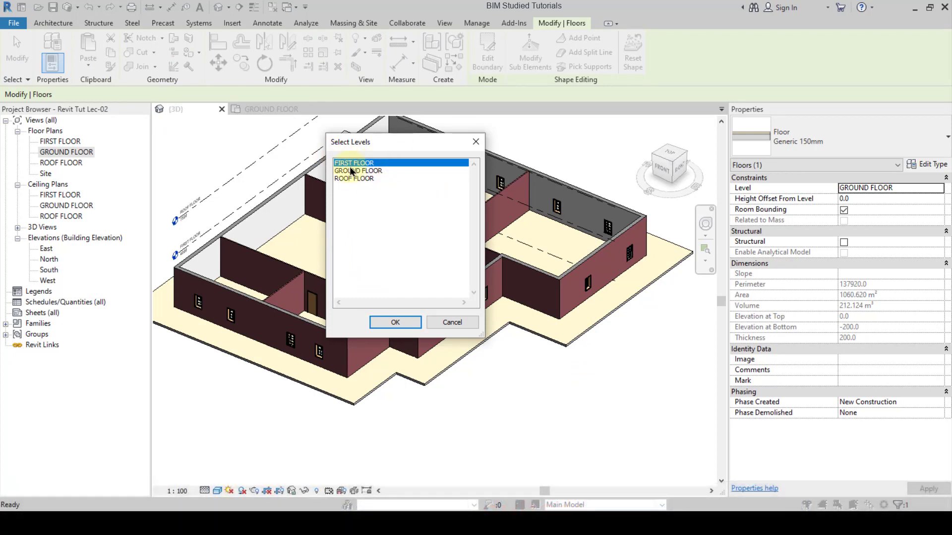
click(395, 323)
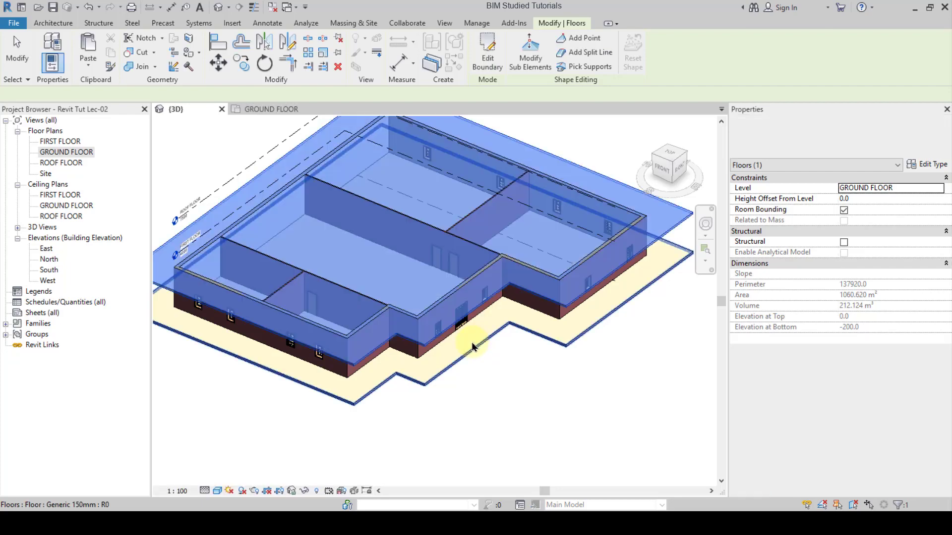
click(499, 420)
Check the copied slab in 3D and in the FIRST FLOOR plan, and look at the available floor commands
shift+middle_drag(500, 420, 395, 371)
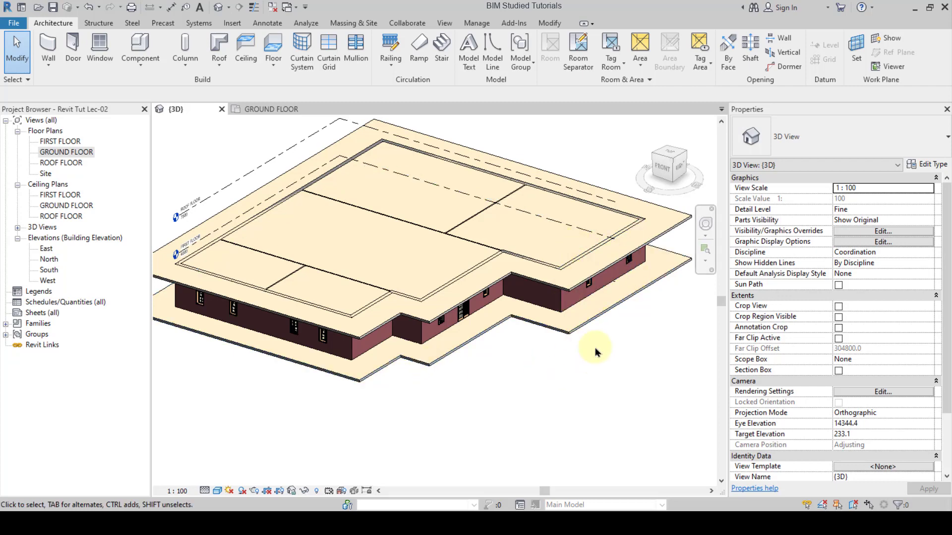
shift+middle_drag(594, 352, 639, 278)
click(644, 268)
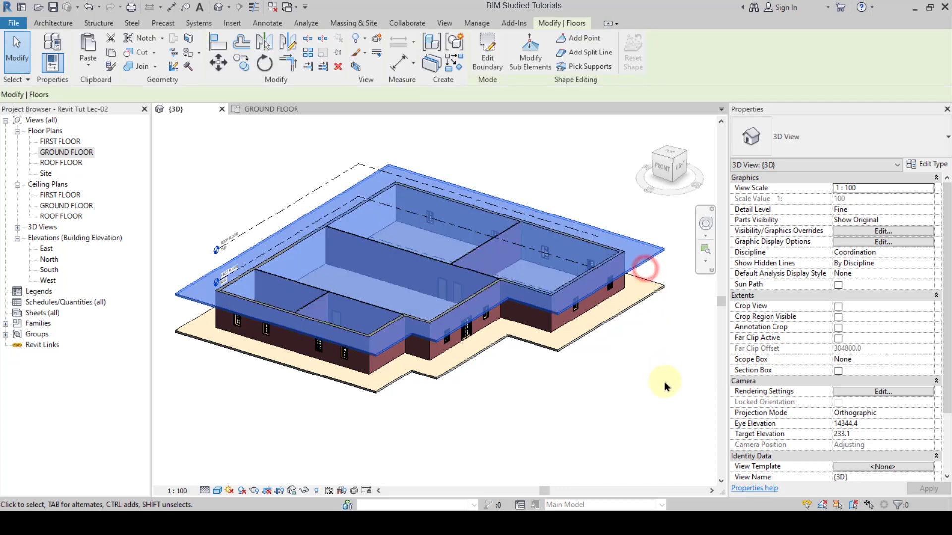
click(551, 409)
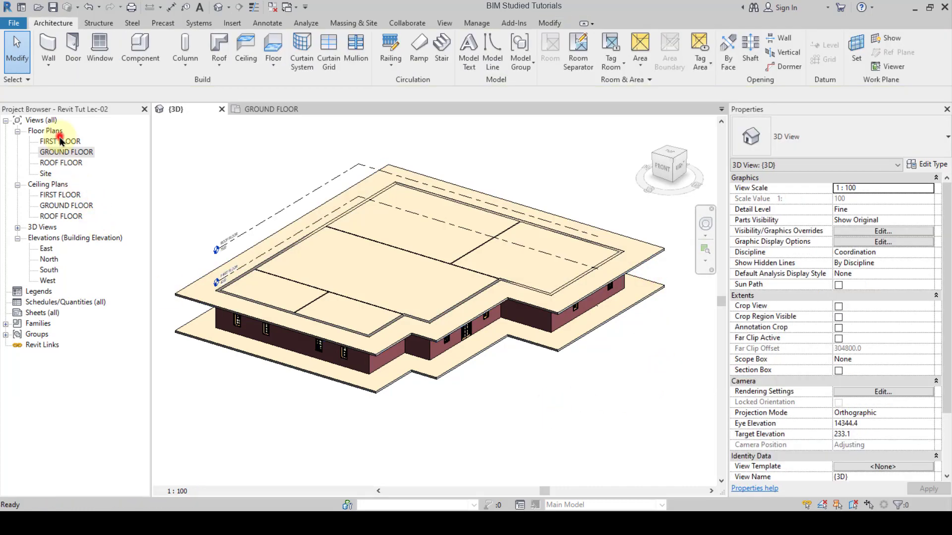
double_click(61, 142)
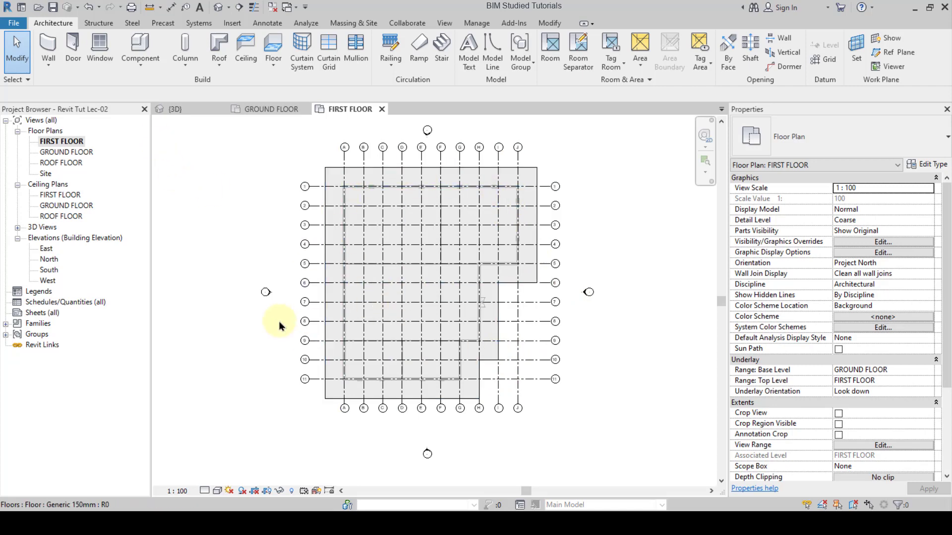
click(277, 68)
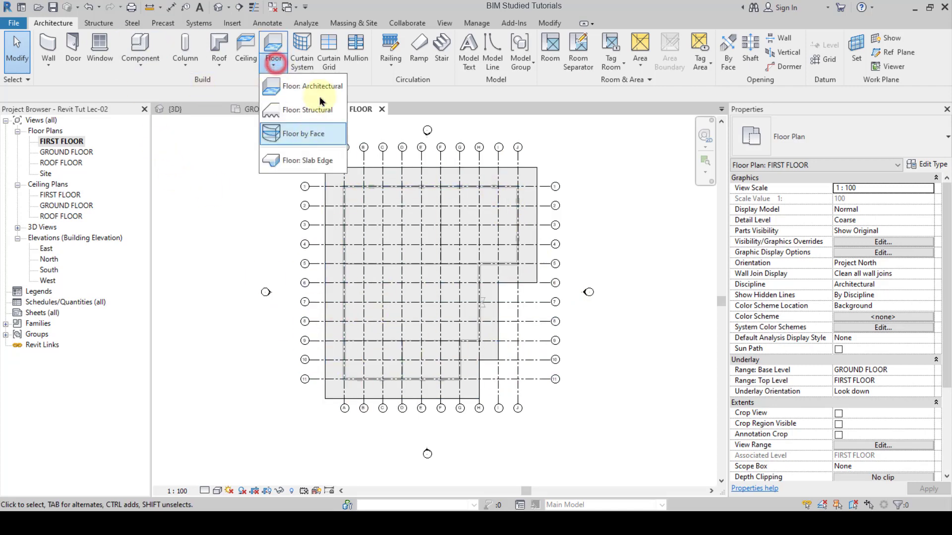
click(603, 187)
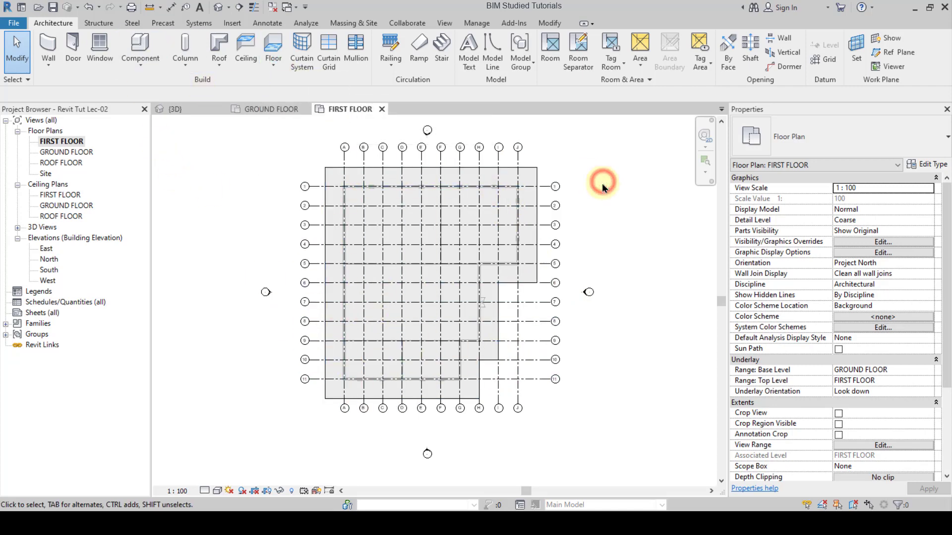
Examine in 3D how the exterior wall tops meet the first-floor slab, from several angles and close up
click(219, 7)
shift+middle_drag(425, 287, 563, 283)
click(573, 274)
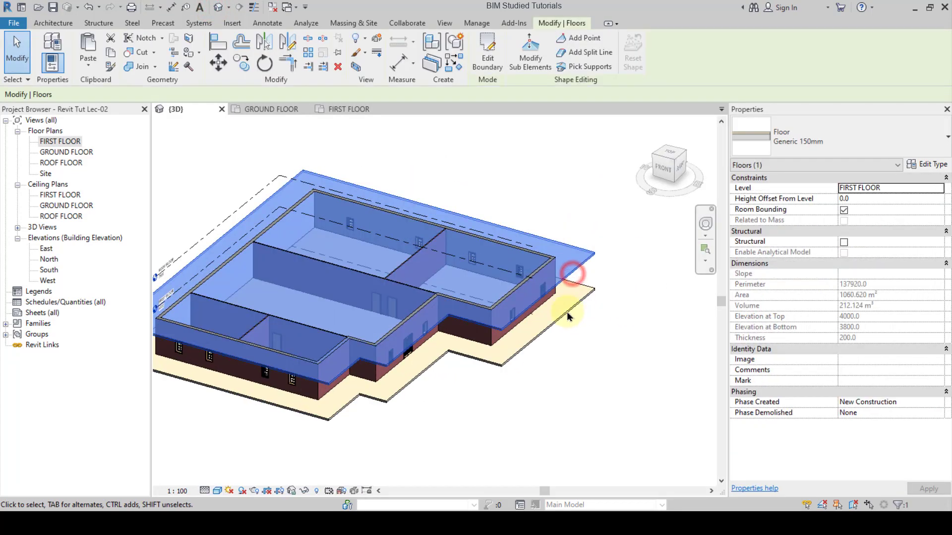
shift+middle_drag(536, 344, 548, 393)
click(569, 389)
scroll(554, 267, up, 1)
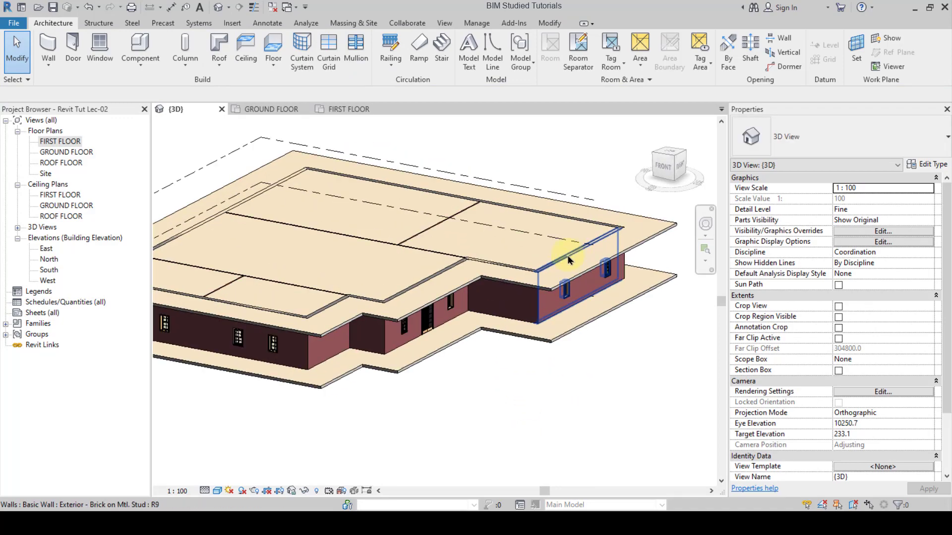
shift+middle_drag(568, 262, 546, 264)
scroll(545, 266, up, 2)
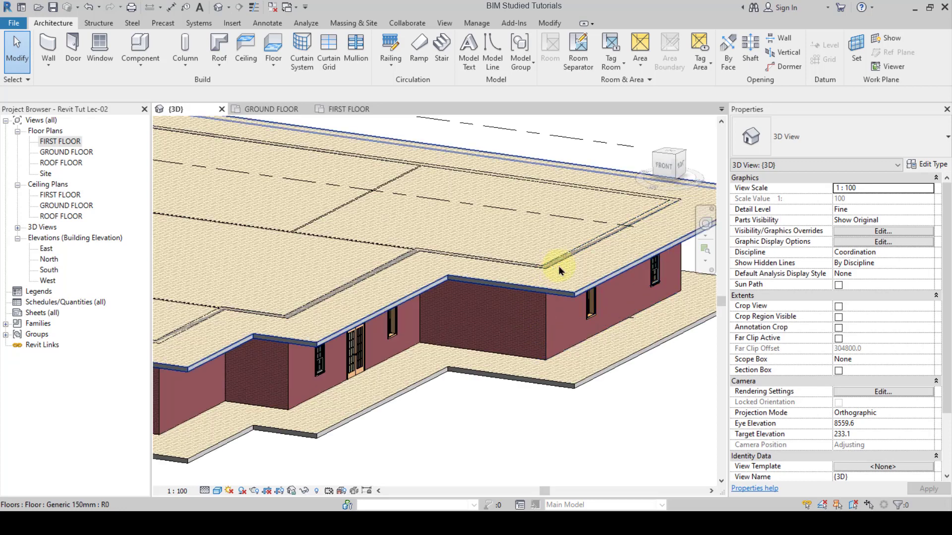
Open the East elevation and examine how the exterior brick wall overlaps the first-floor slab
double_click(46, 249)
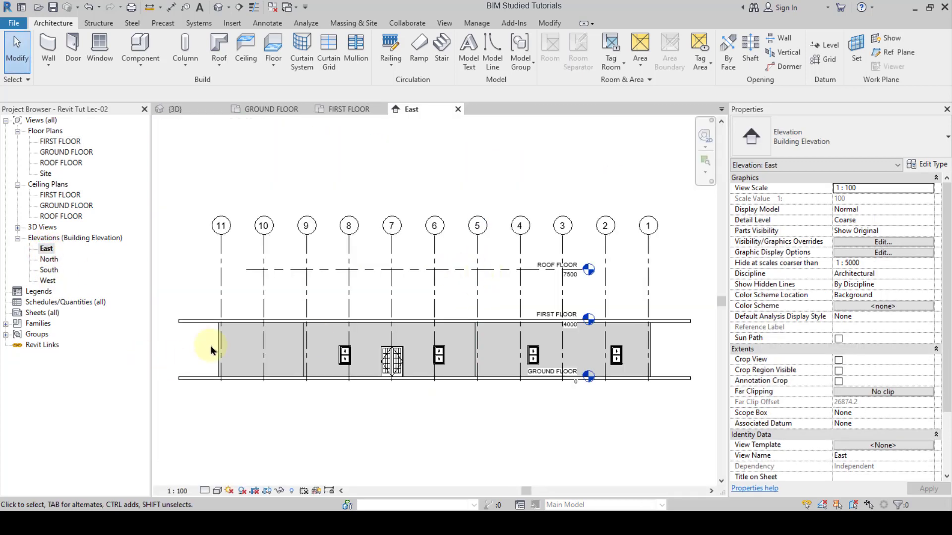
scroll(213, 342, up, 3)
scroll(308, 308, up, 2)
click(323, 299)
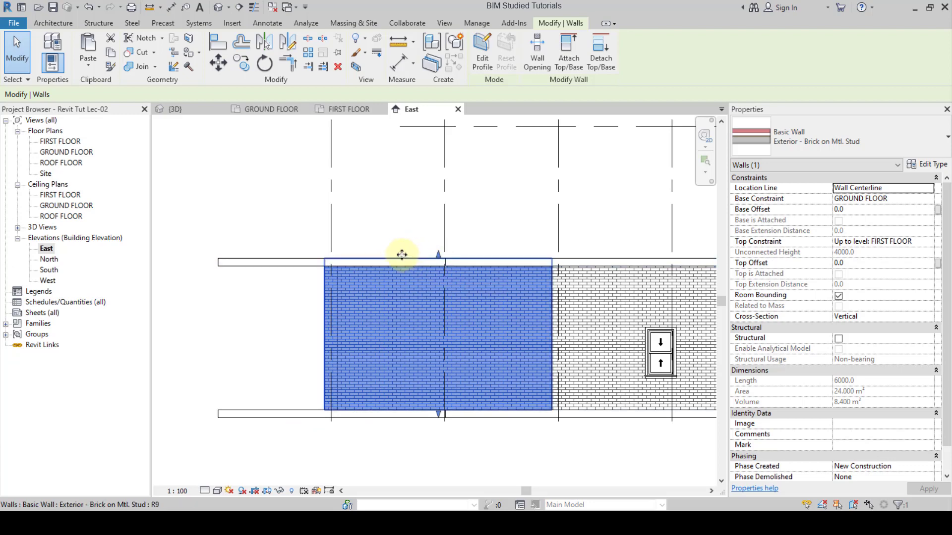
click(387, 237)
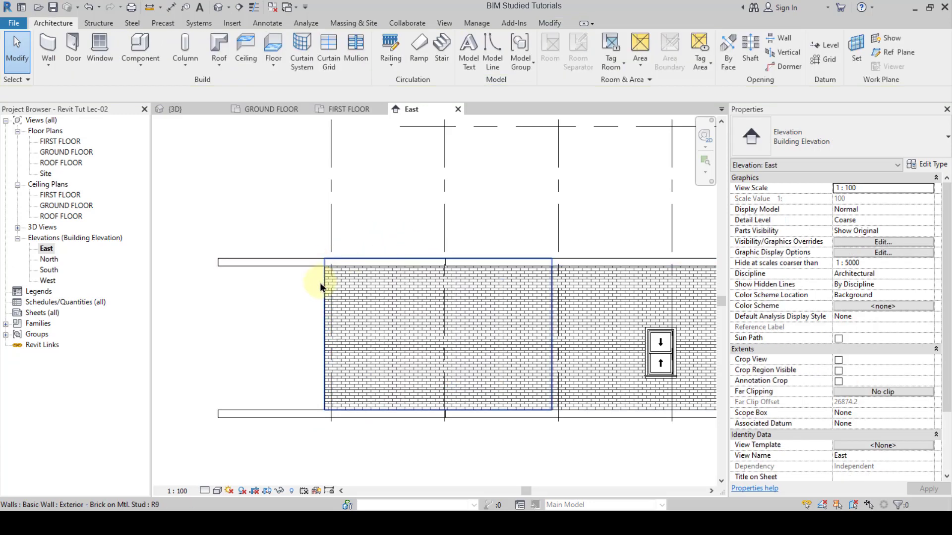
Select all the building's walls in the 3D view and attach their tops to the first-floor slab
click(215, 10)
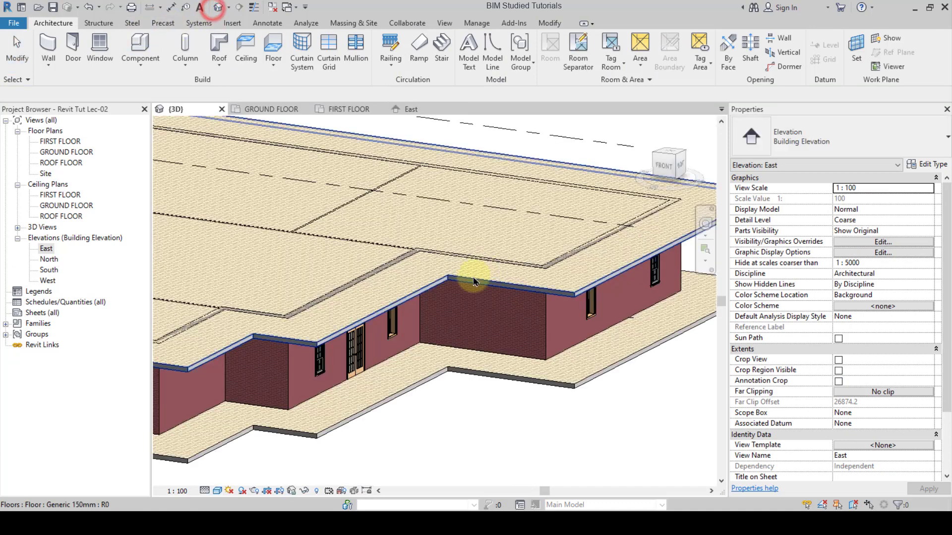
click(667, 162)
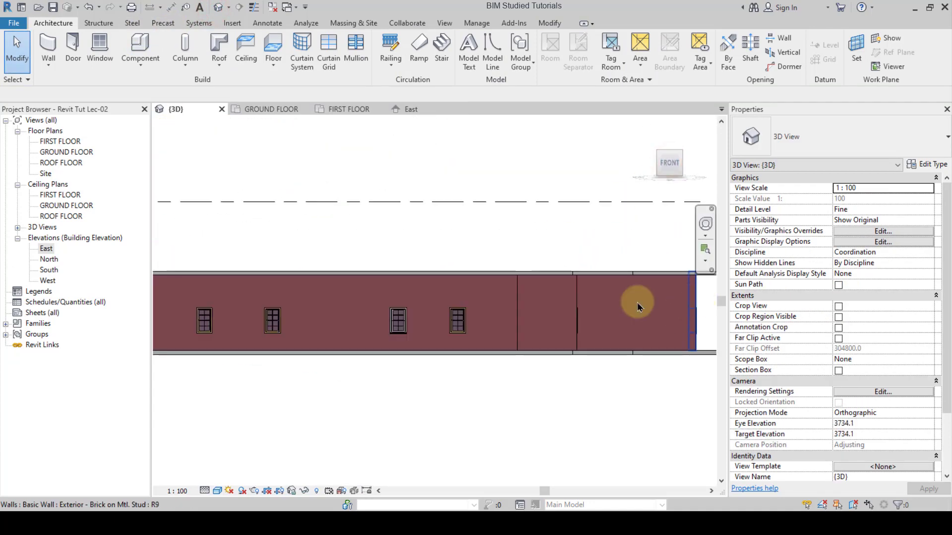
drag(662, 296, 253, 299)
shift+middle_drag(560, 352, 494, 422)
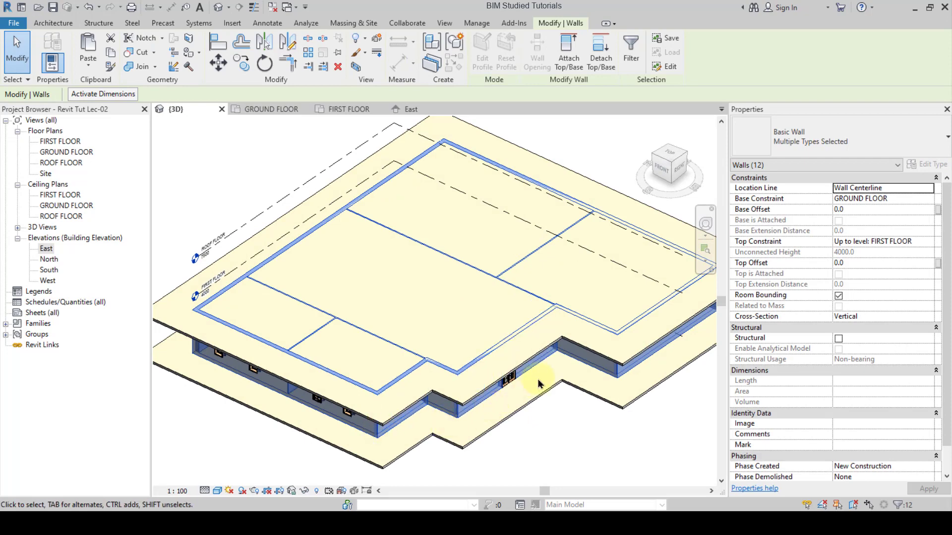
shift+middle_drag(619, 366, 550, 320)
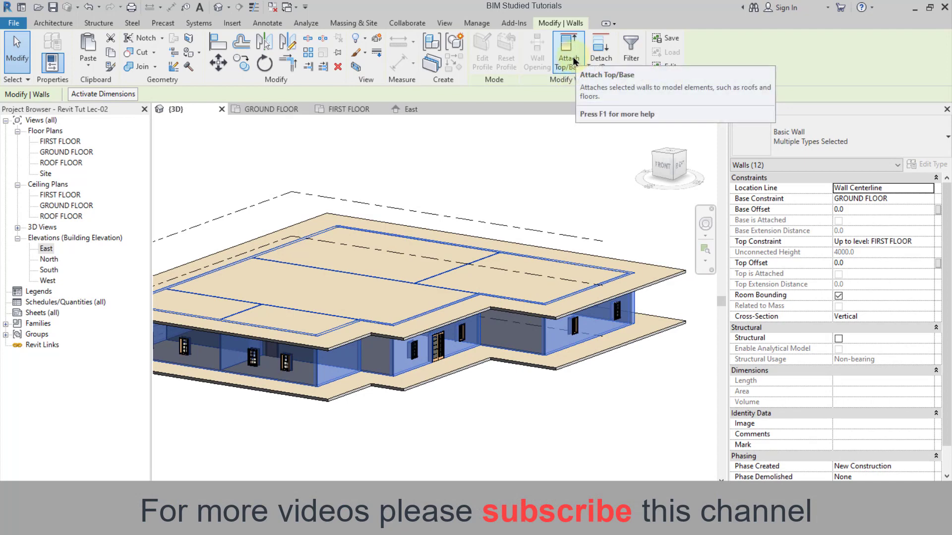
click(576, 61)
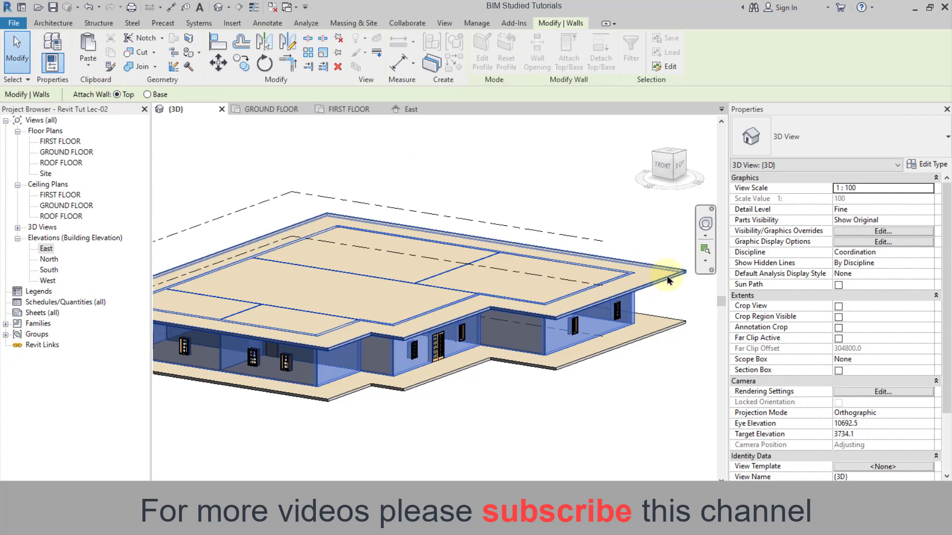
click(654, 386)
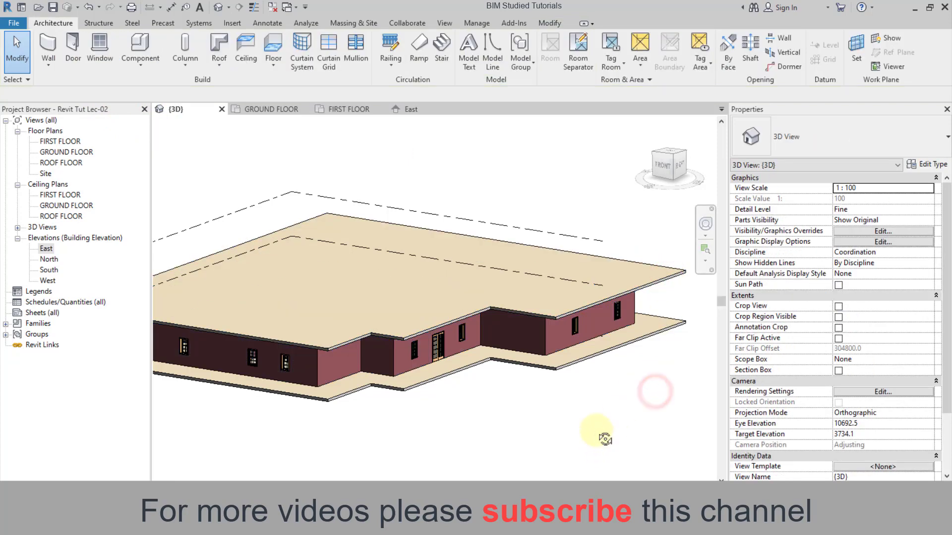
Inspect the attached walls beneath the first-floor slab from below and above, and check the slab's properties
shift+middle_drag(607, 436, 623, 253)
scroll(654, 310, up, 5)
scroll(623, 253, down, 5)
shift+middle_drag(510, 259, 551, 405)
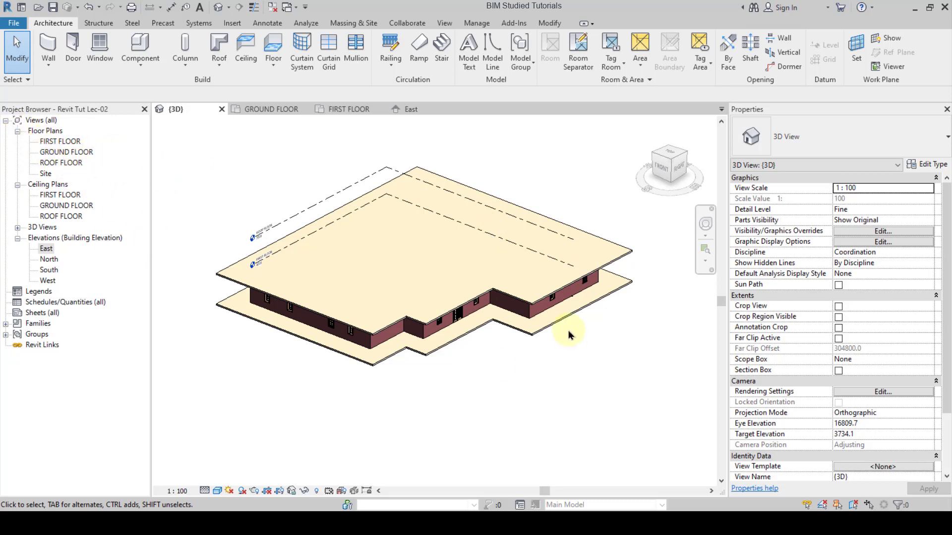
click(637, 253)
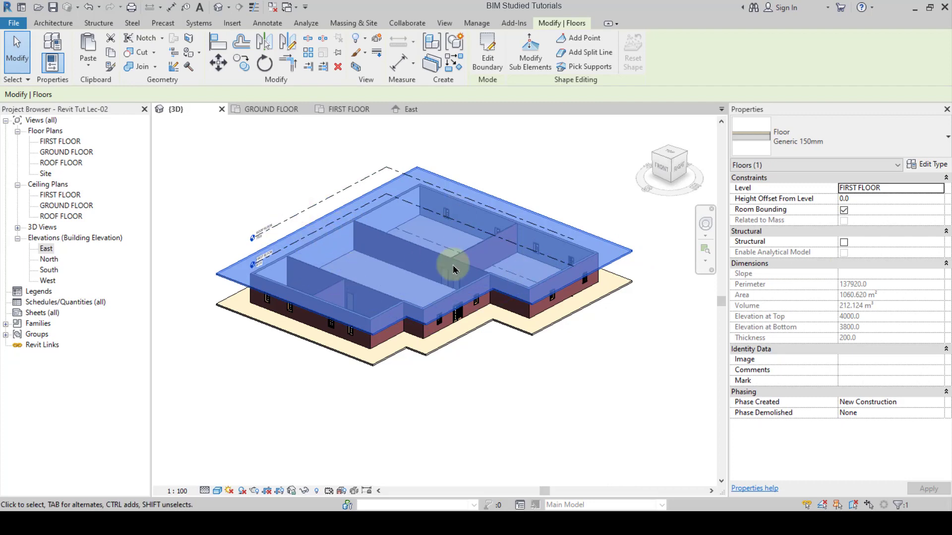
click(457, 394)
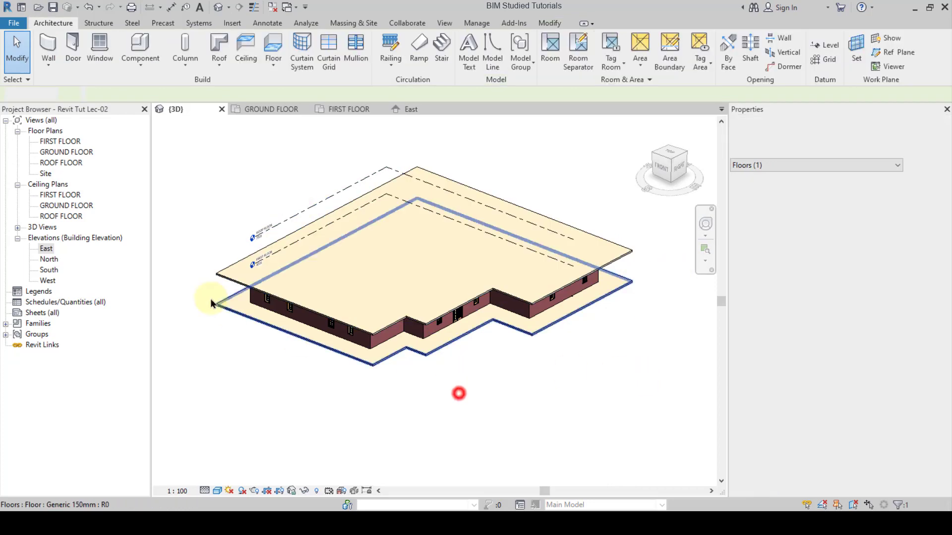
In the FIRST FLOOR plan, edit the slab's boundary by sketching a rectangular opening from the inner wall corner at grids A/5 to grid intersection D/7
double_click(59, 143)
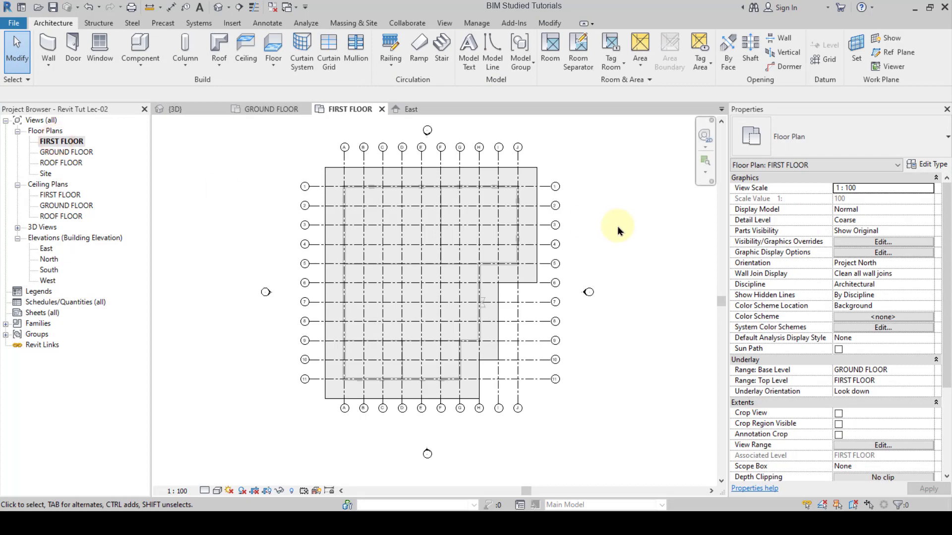
click(536, 168)
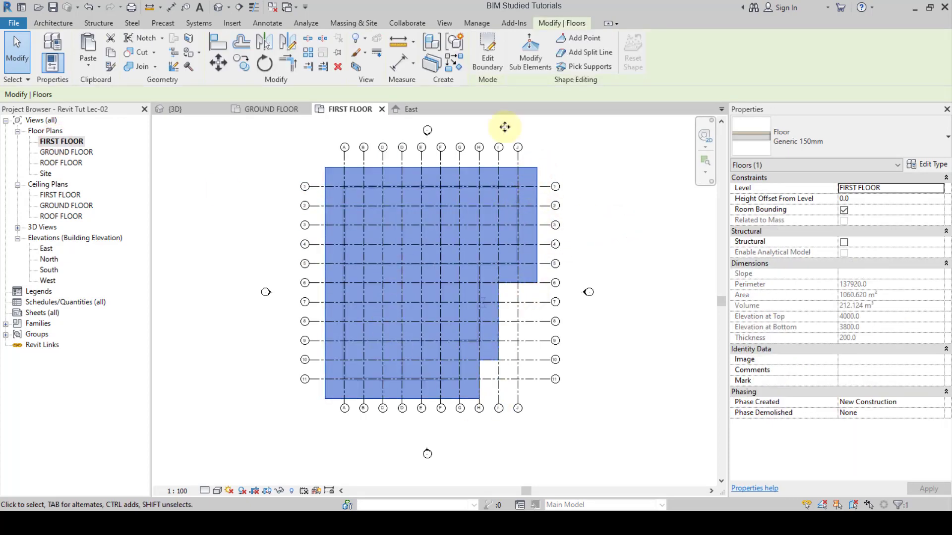
click(487, 60)
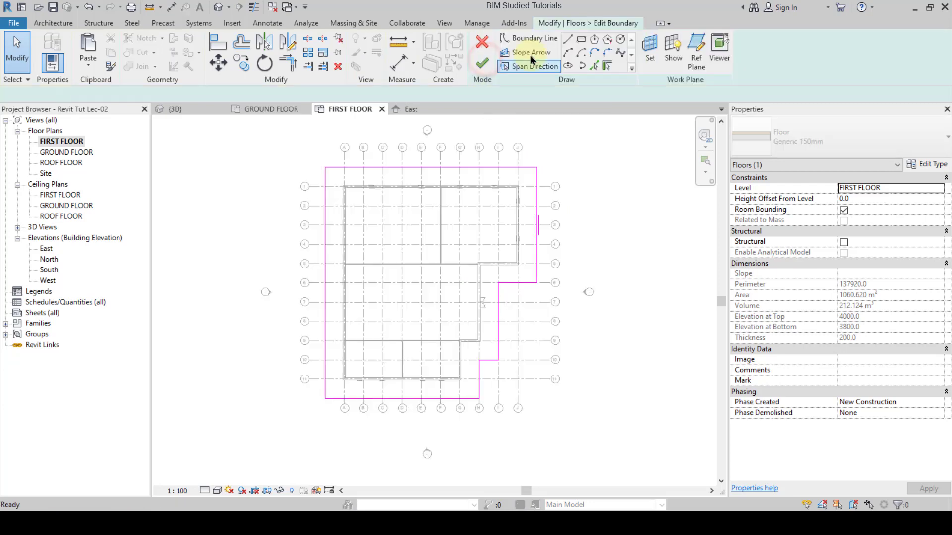
scroll(402, 278, up, 3)
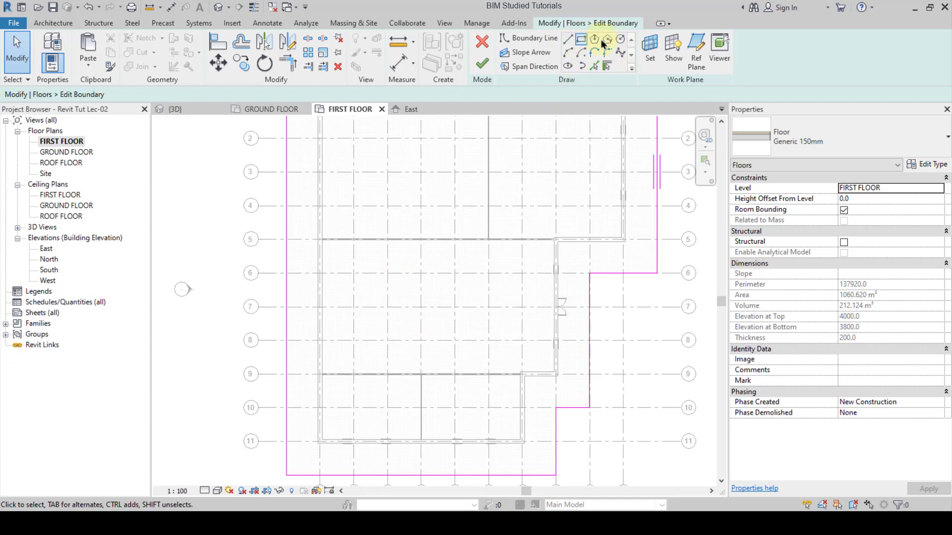
click(581, 41)
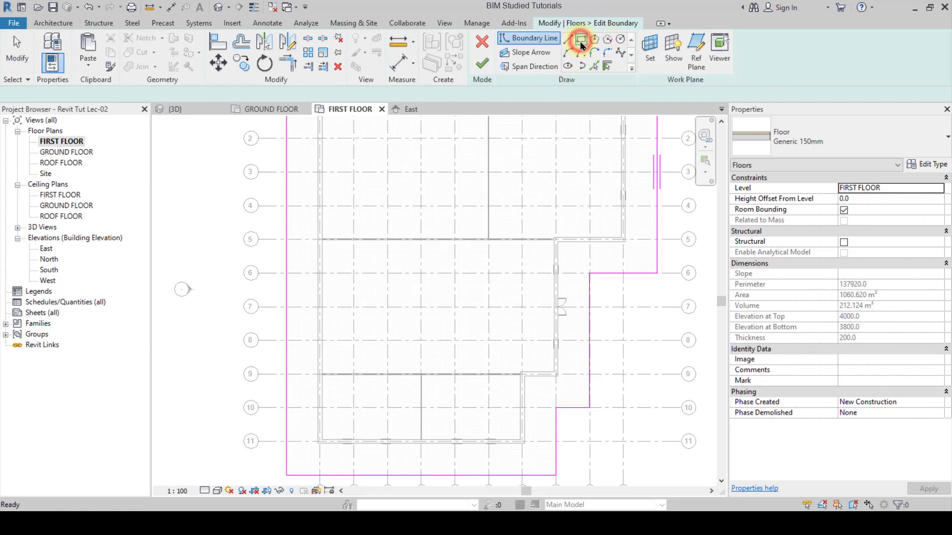
scroll(337, 257, up, 2)
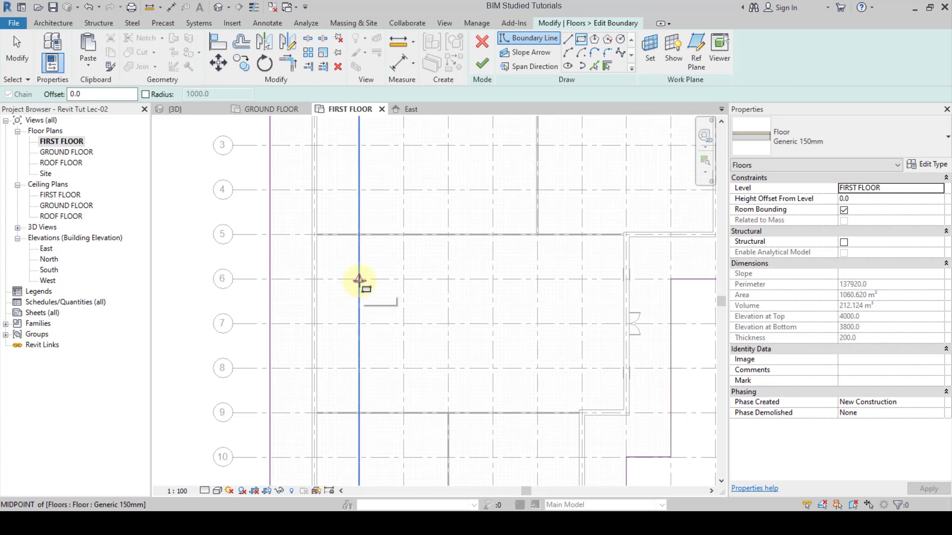
click(317, 235)
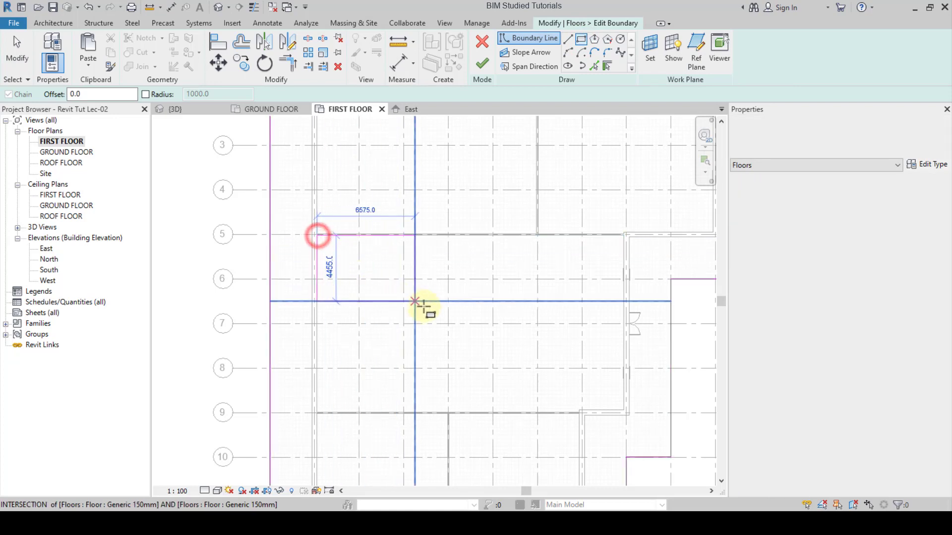
click(448, 323)
key(Escape)
key(Escape)
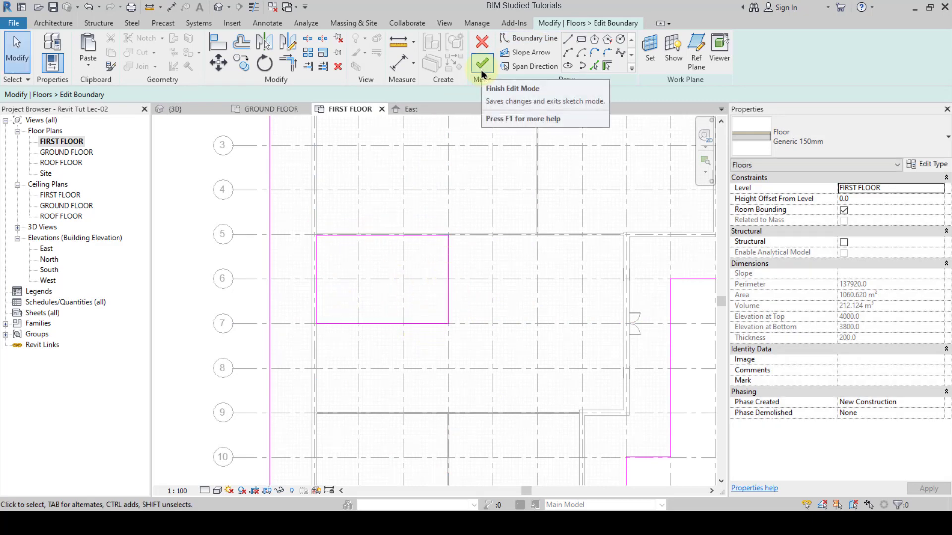
Finish the slab's boundary edit and attach the walls reaching this level to the floor's bottom
click(482, 75)
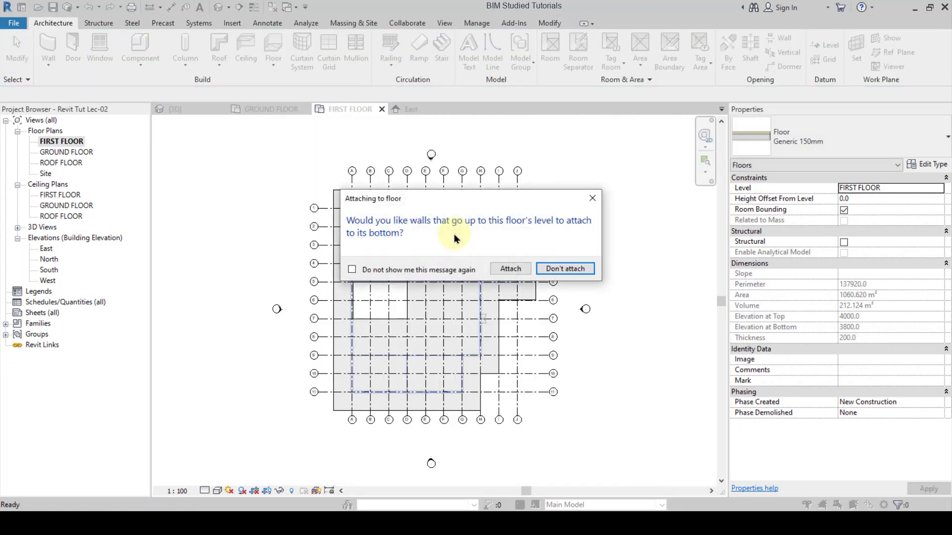
drag(446, 199, 432, 177)
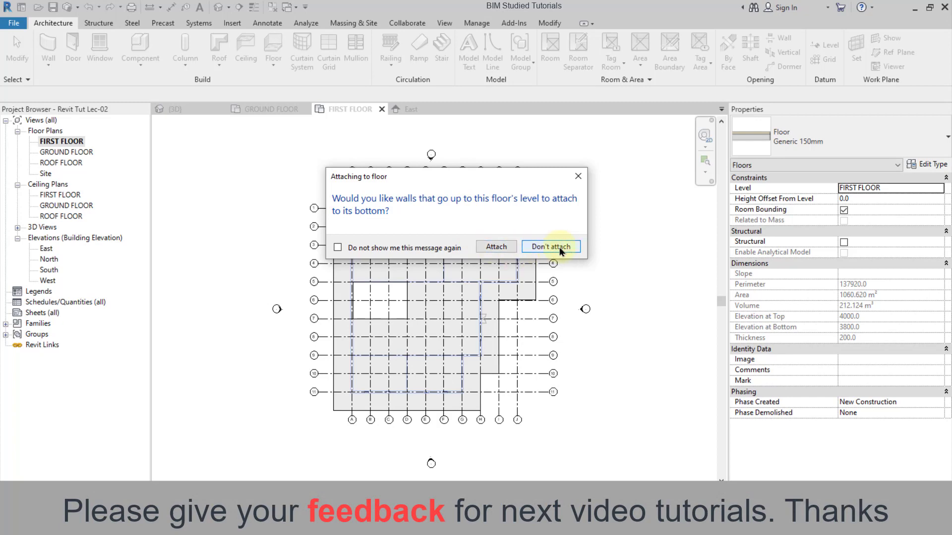
click(497, 246)
Examine the rectangular opening in the first-floor slab in plan and in the 3D view, close up and with the whole building
scroll(588, 265, up, 5)
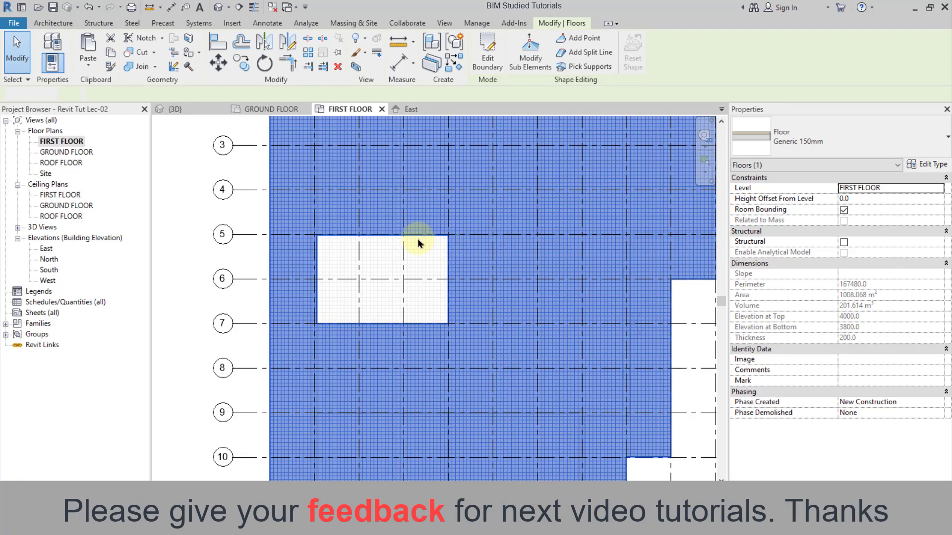
click(418, 243)
click(218, 7)
shift+middle_drag(382, 297, 431, 308)
scroll(389, 219, up, 5)
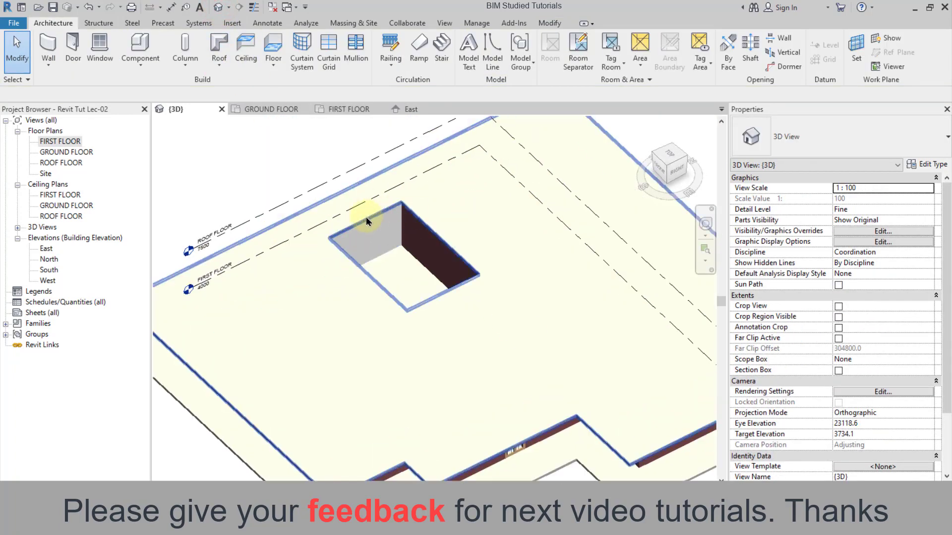
click(483, 283)
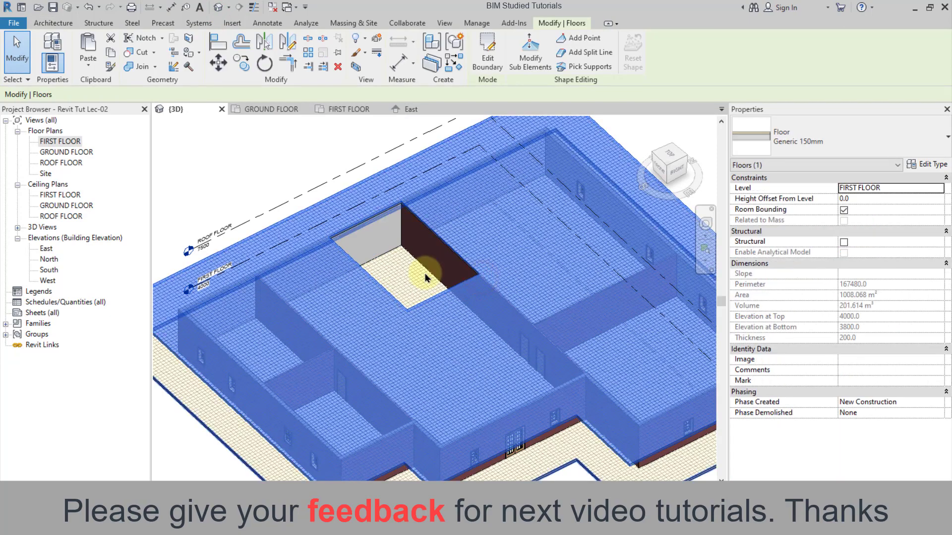
key(Escape)
scroll(510, 270, down, 3)
shift+middle_drag(573, 426, 758, 392)
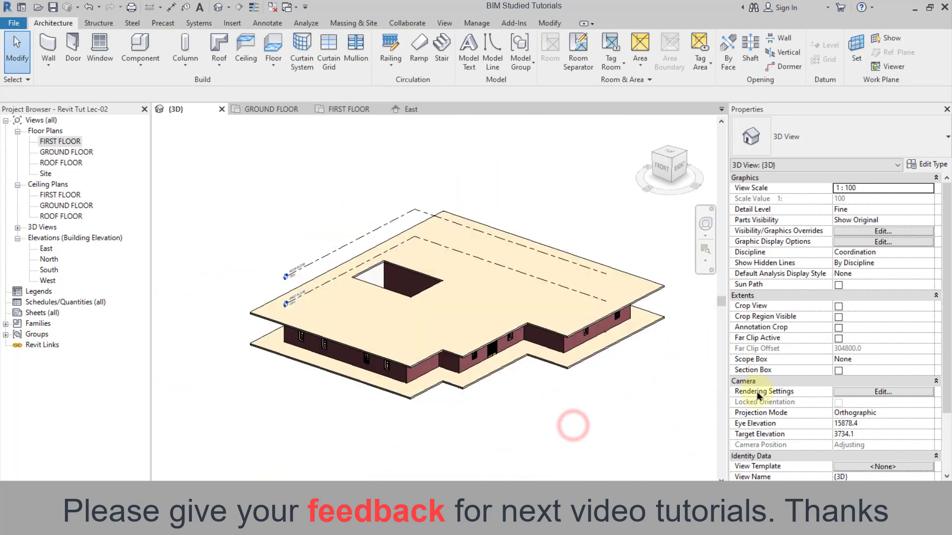